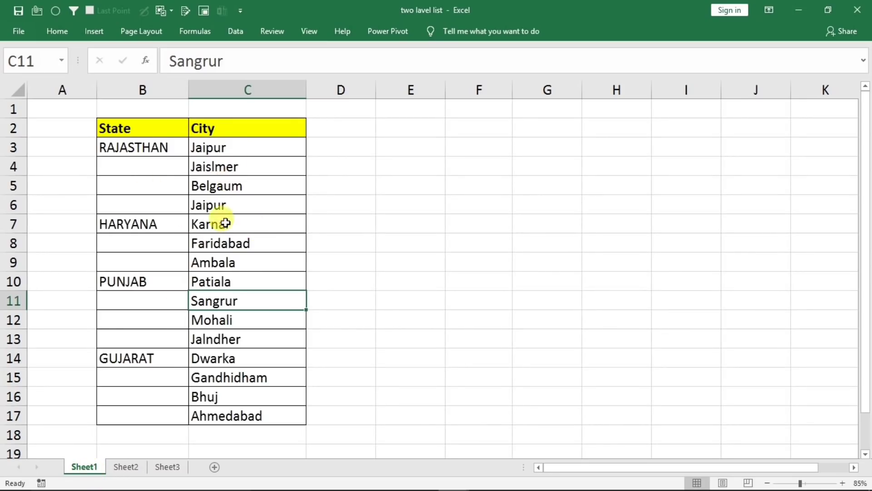
Review the State and City data on Sheet2 and browse the two-level drop-down list in cell F4 of Sheet3.
left_click(126, 468)
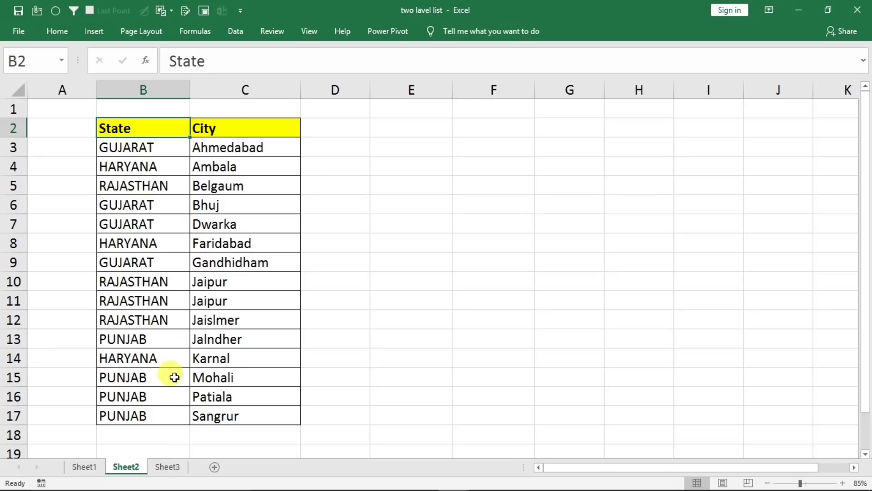
left_click(164, 468)
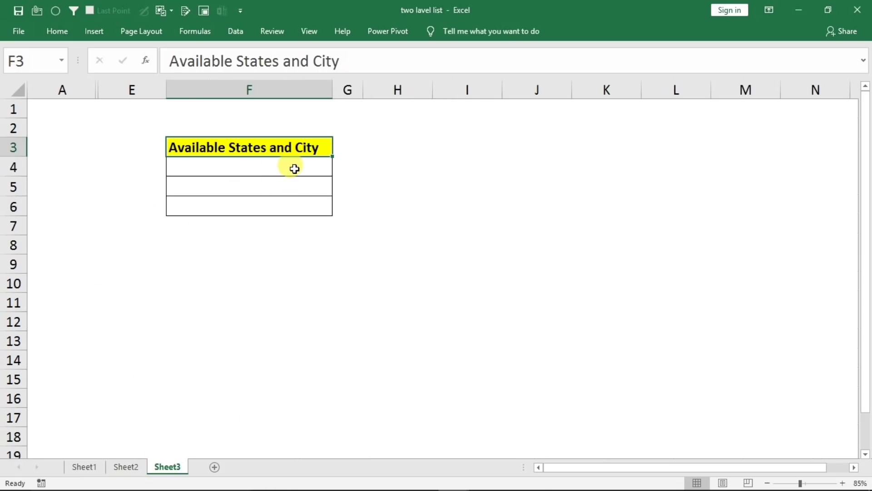
left_click(248, 168)
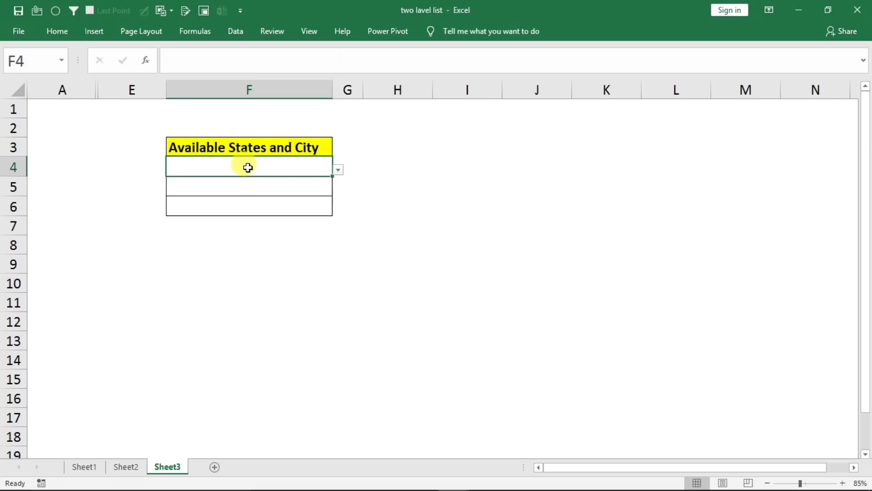
left_click(338, 174)
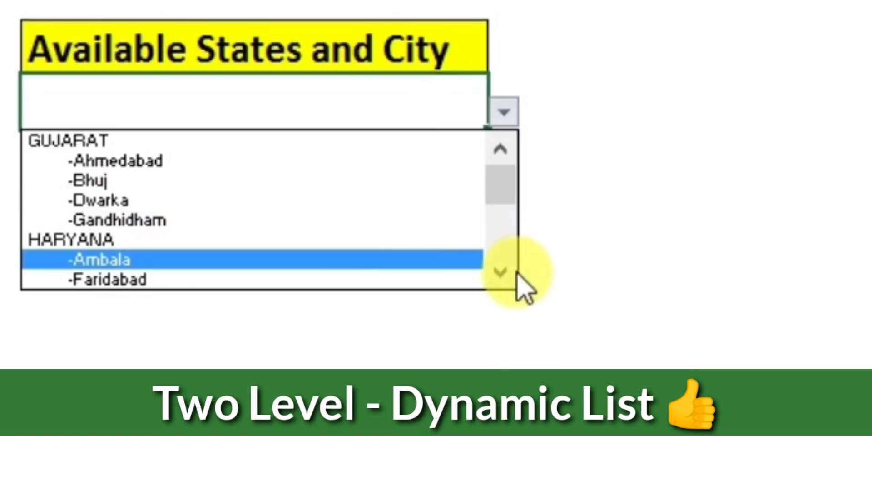
left_click(500, 272)
left_click(501, 272)
left_click(500, 272)
left_click(500, 271)
left_click(501, 272)
left_click(501, 273)
left_click(501, 272)
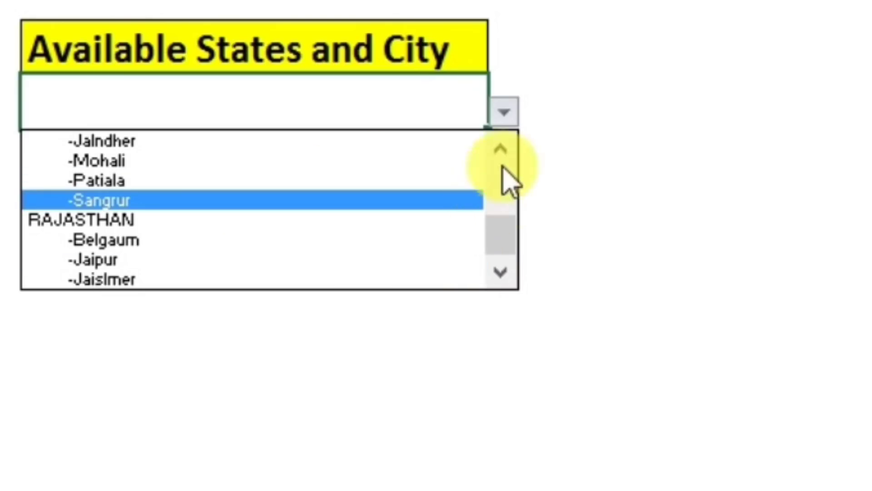
left_click(500, 149)
left_click(500, 149)
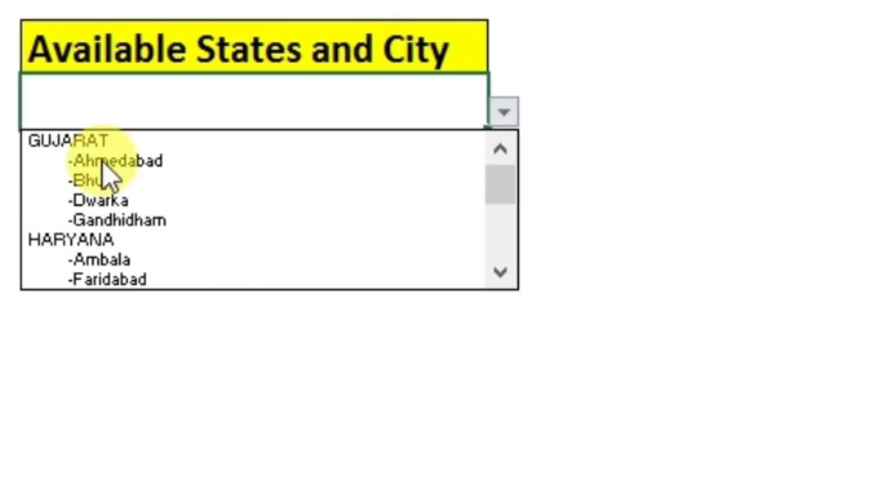
Test the drop-down in cell F4 by choosing the state HARYANA, and replace it with the city -Ambala.
left_click(89, 249)
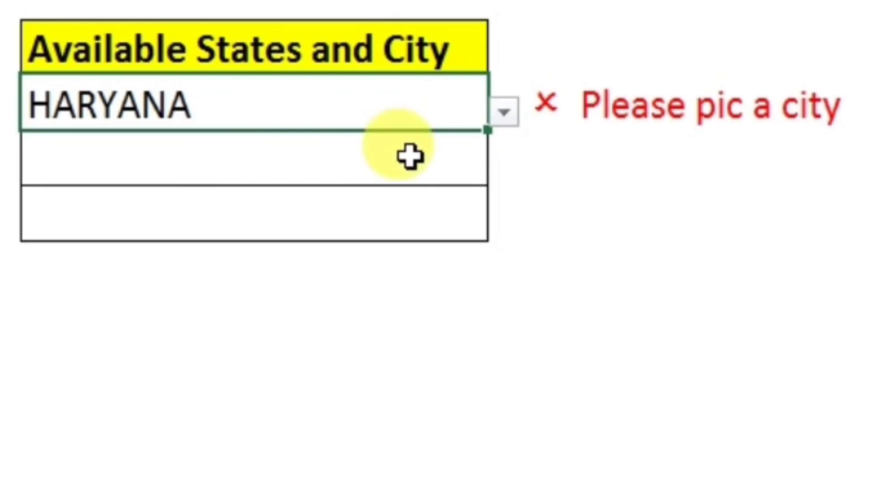
left_click(506, 113)
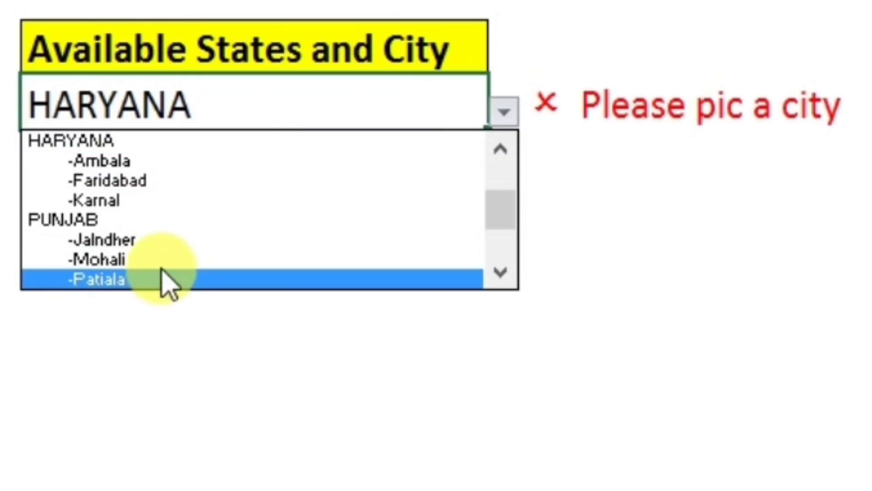
left_click(152, 161)
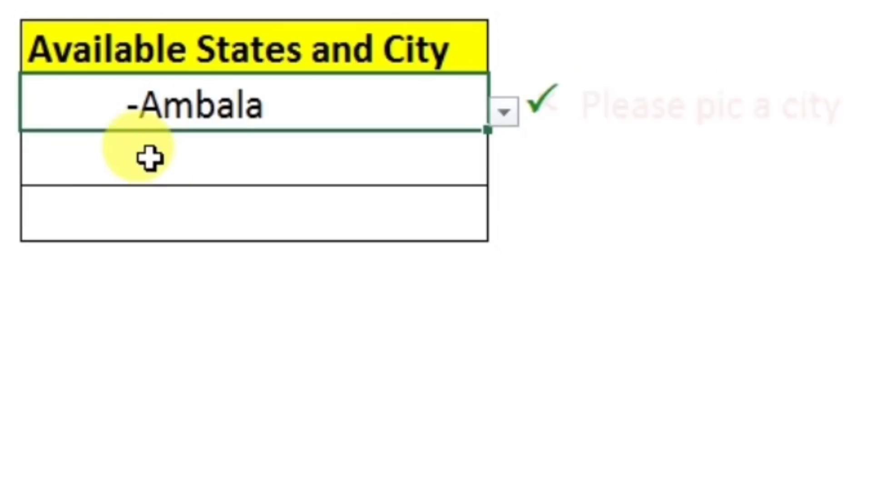
Test the drop-down in cell F5 by choosing the state PUNJAB, and replace it with the city -Patiala.
left_click(332, 159)
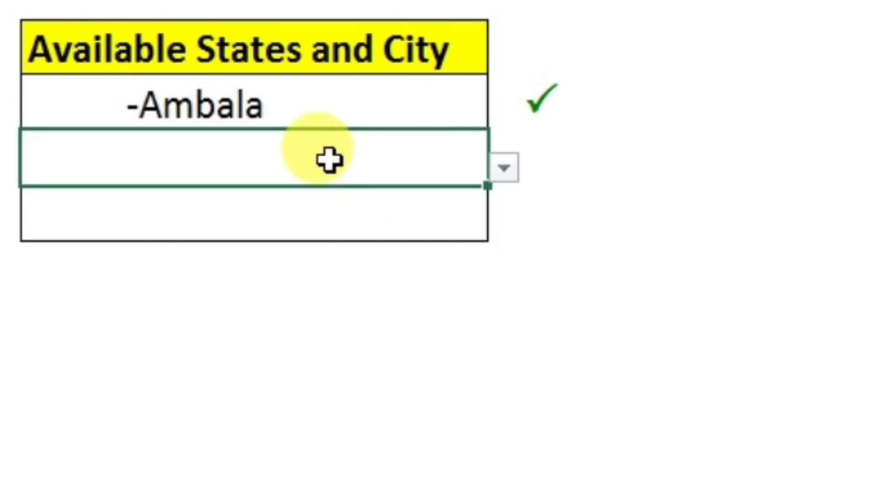
left_click(503, 169)
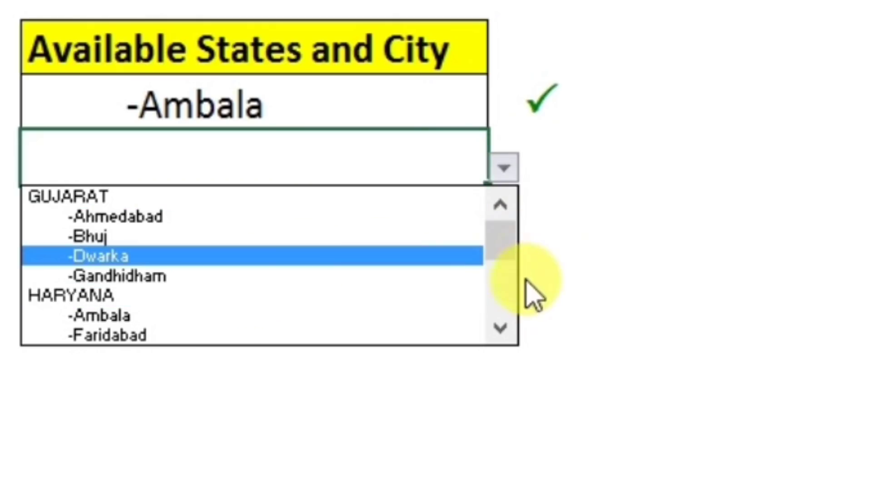
left_click(501, 328)
left_click(501, 328)
left_click(501, 328)
left_click(501, 328)
left_click(501, 328)
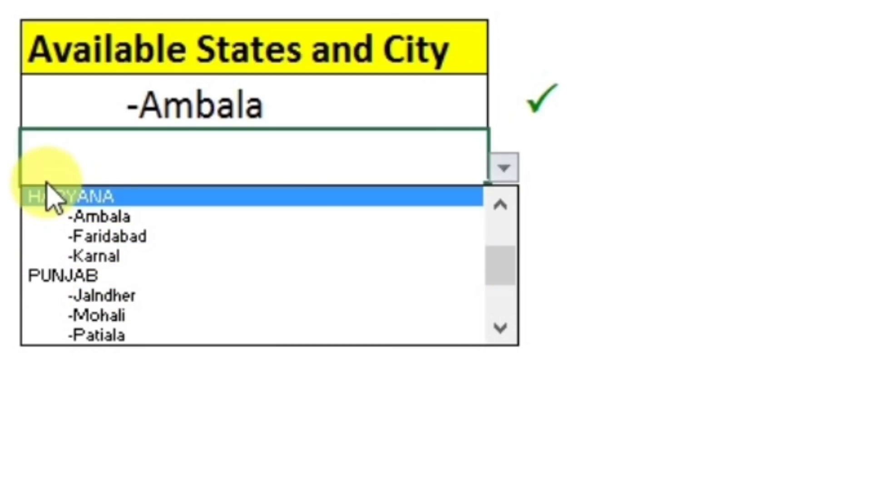
left_click(66, 274)
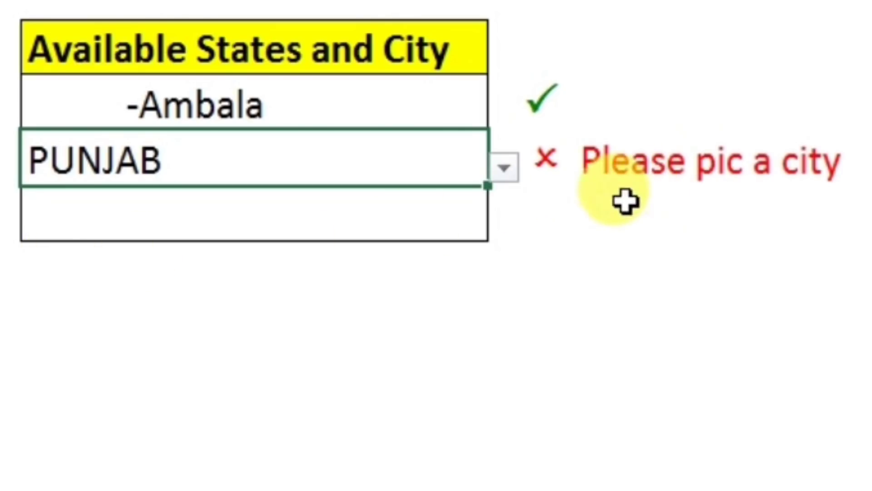
left_click(505, 175)
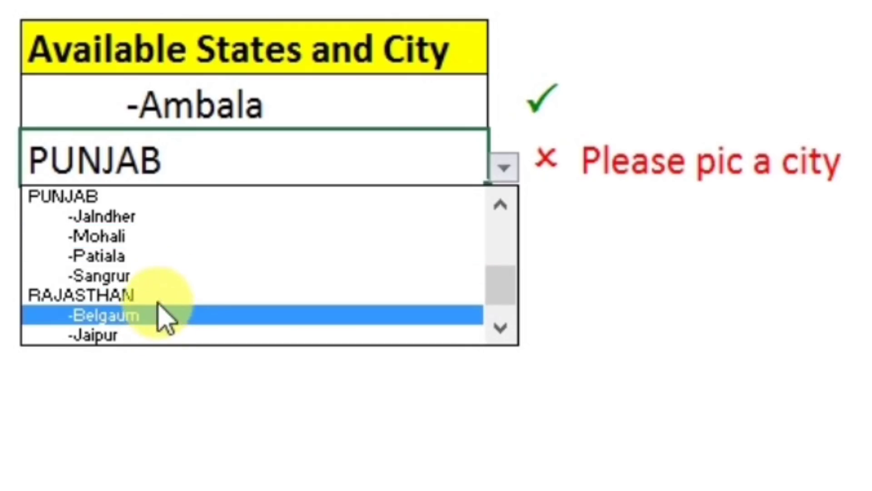
left_click(132, 257)
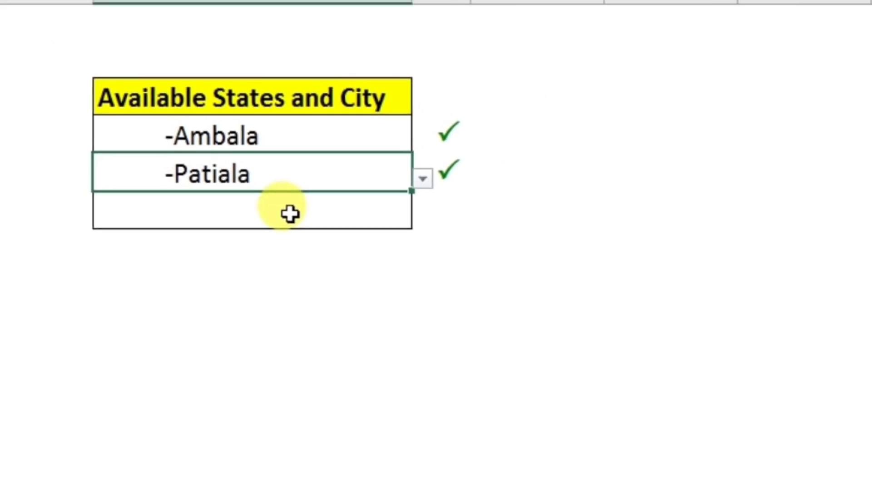
Open the drop-down list in cell F6 of the Available States and City table.
double_click(307, 218)
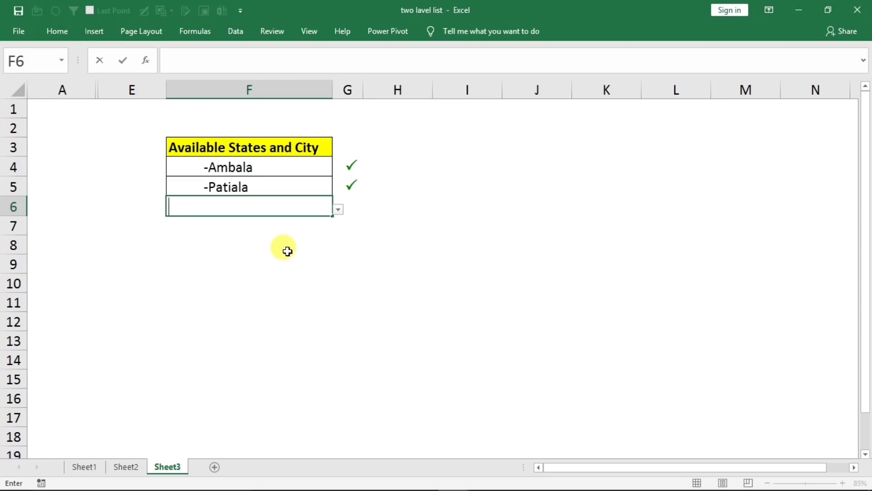
double_click(289, 246)
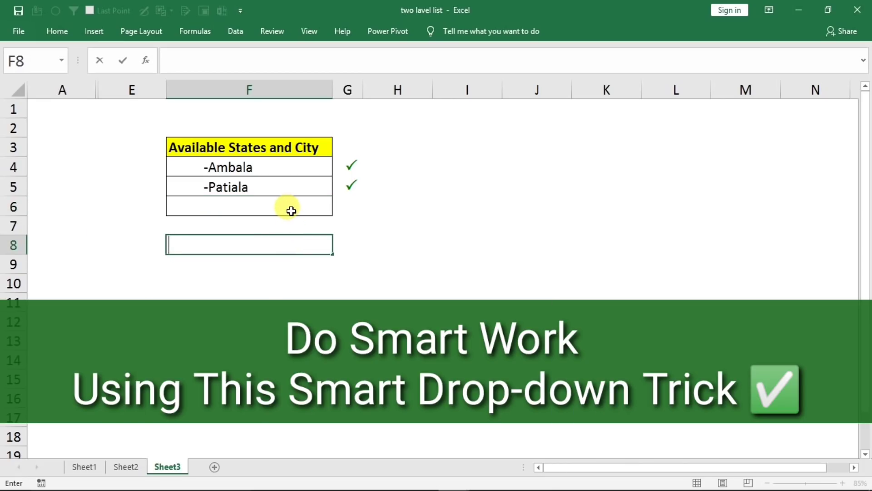
left_click(291, 211)
left_click(337, 210)
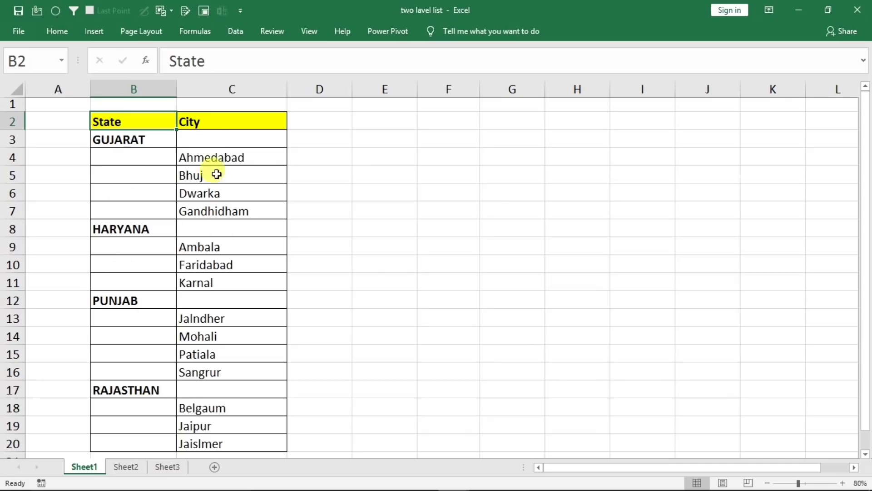
Examine how the cities are grouped beneath GUJARAT, HARYANA and PUNJAB in the Sheet1 table.
left_click(119, 138)
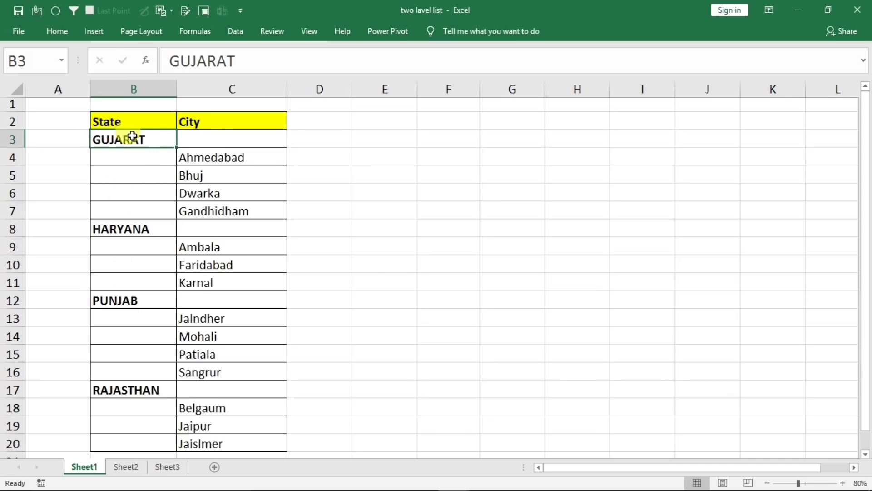
left_click_drag(194, 157, 193, 208)
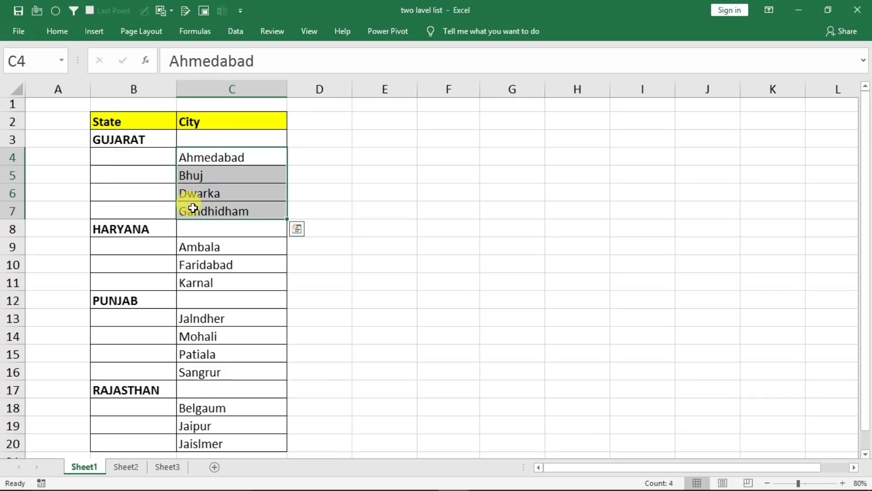
left_click(129, 228)
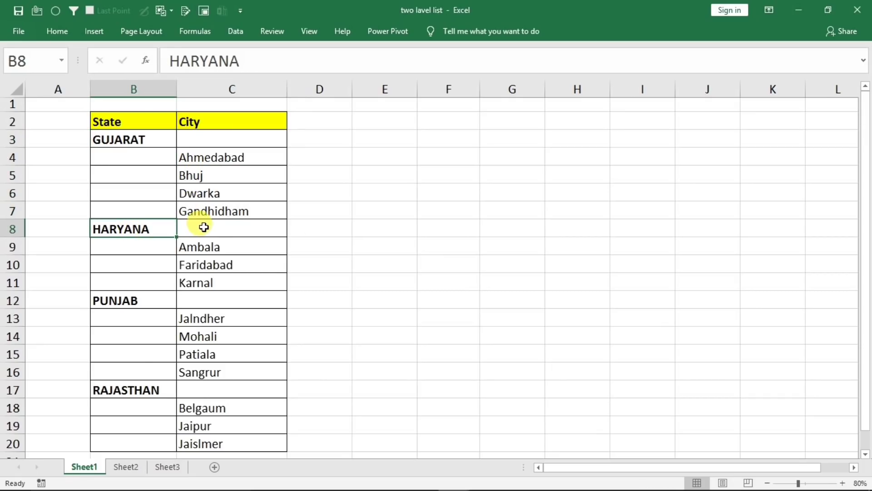
left_click_drag(195, 243, 191, 281)
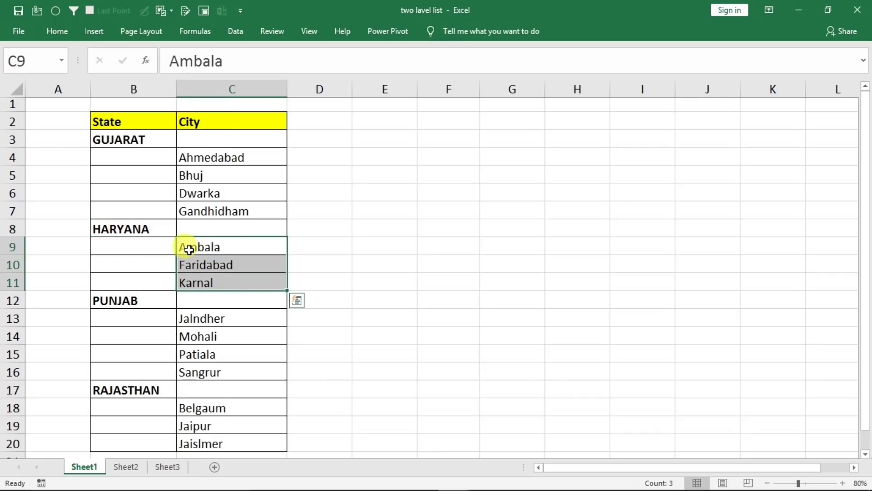
left_click(136, 299)
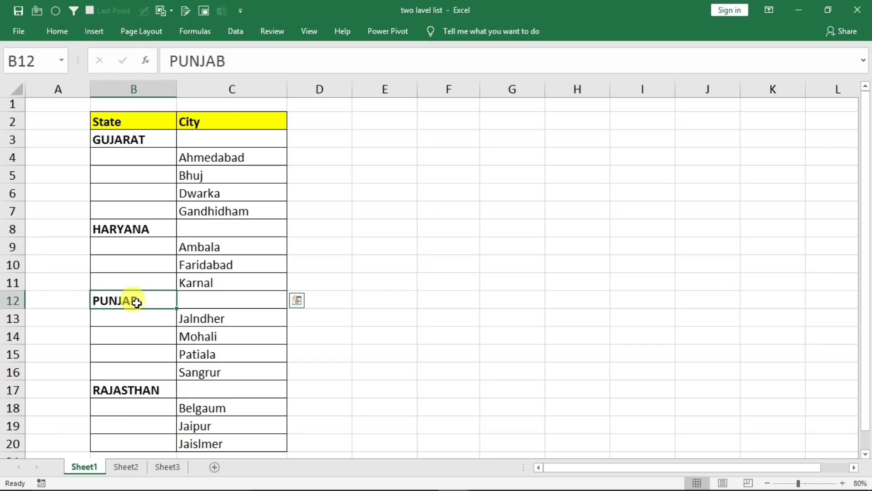
left_click(192, 317)
left_click_drag(192, 317, 191, 370)
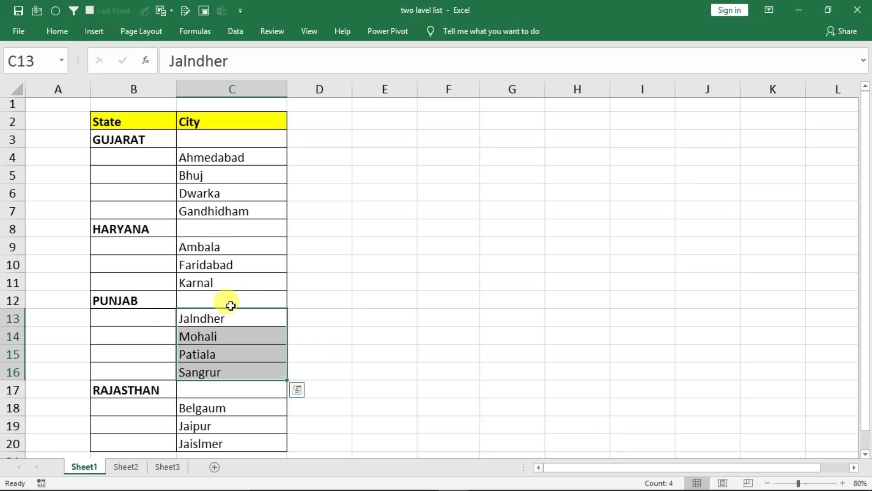
Examine the state and city pairs on Sheet2 and compare their layout with the grouped table on Sheet1.
left_click(122, 465)
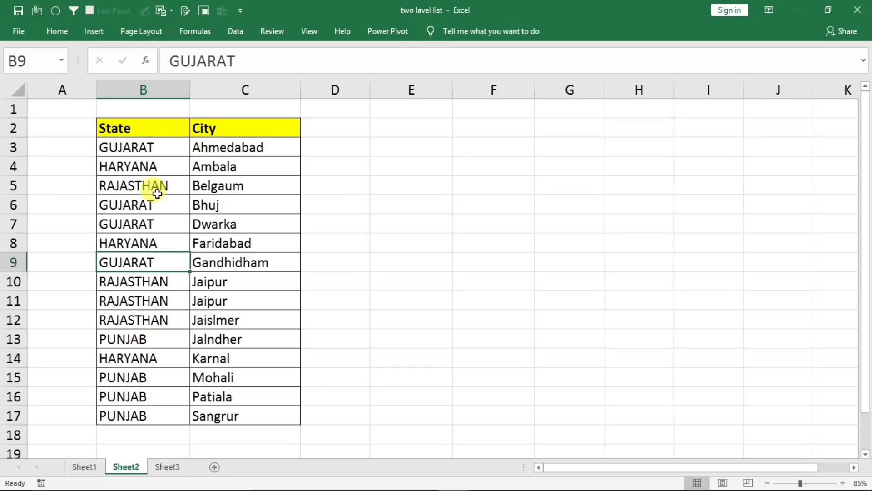
left_click(140, 146)
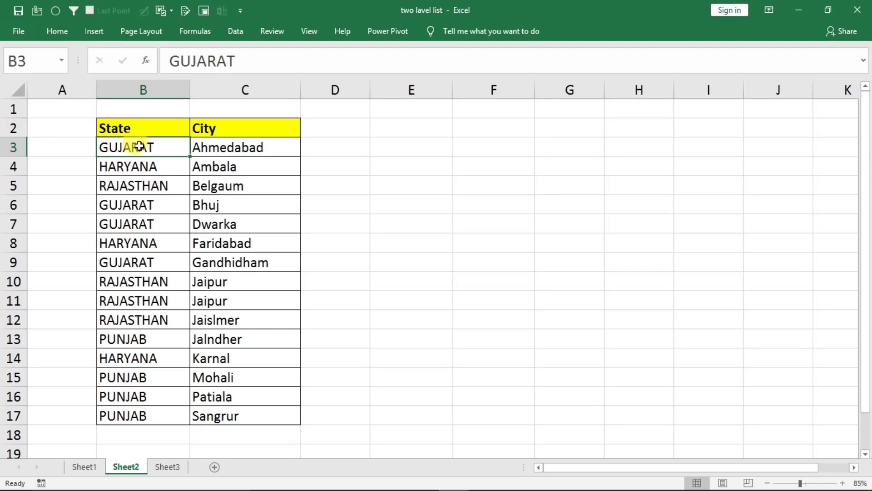
left_click(195, 146)
left_click(156, 166)
left_click(212, 170)
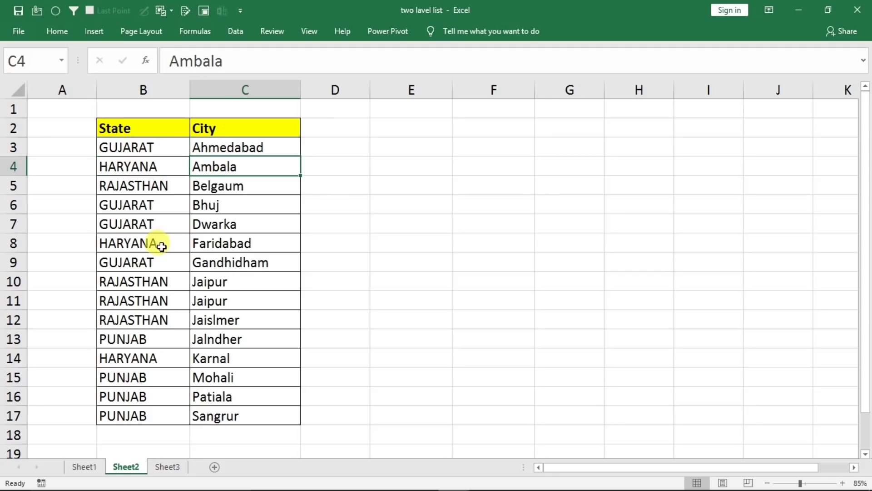
left_click(83, 466)
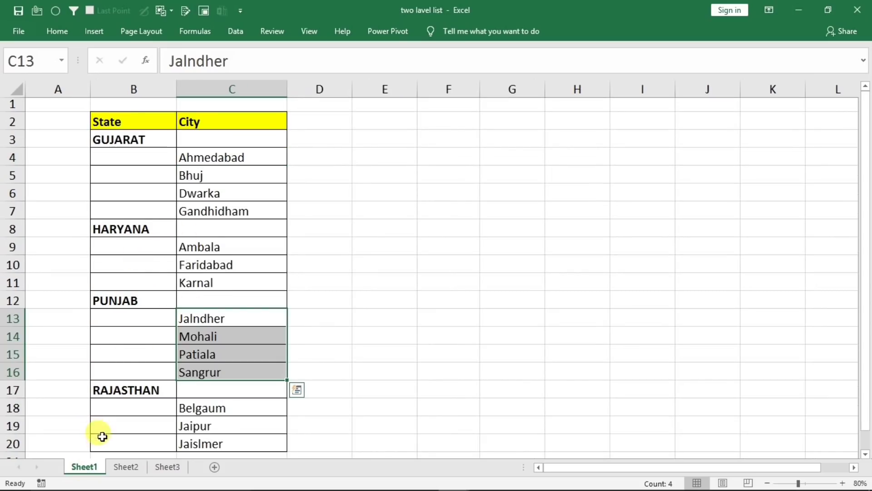
left_click(122, 468)
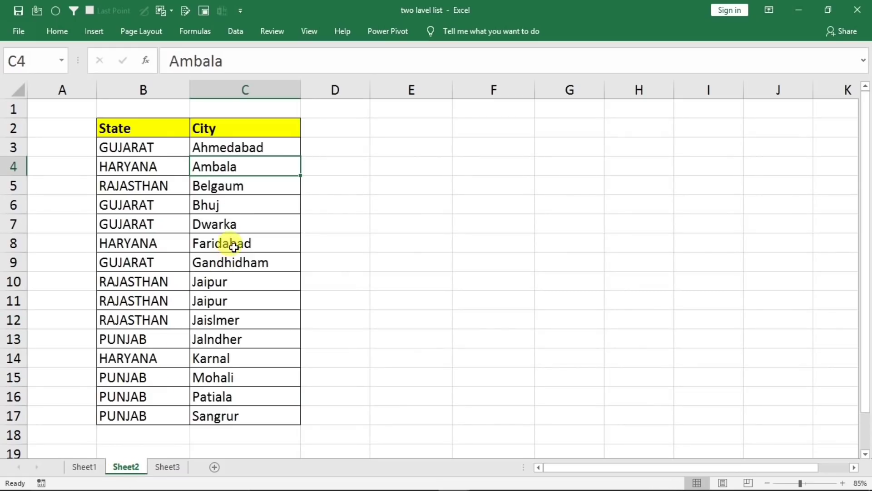
left_click(146, 129)
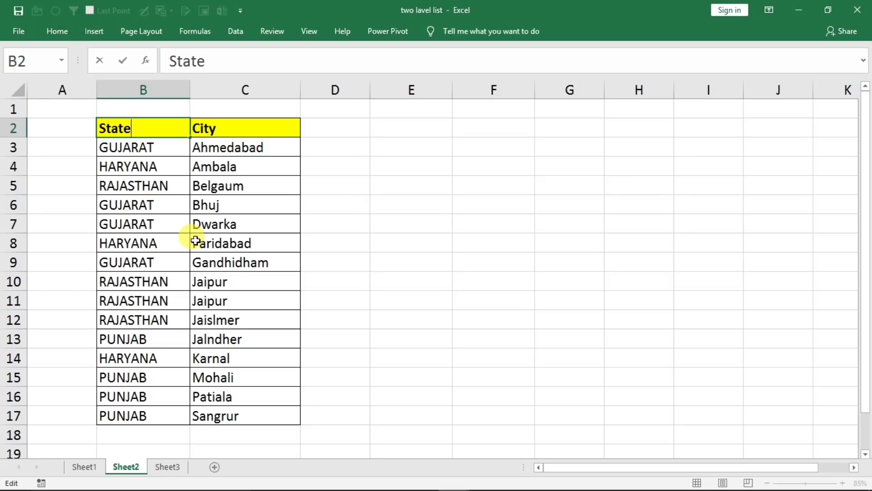
Create a PivotTable from the state and city data in Sheet2 B2:C17, placed on the existing worksheet at cell E2.
left_click(196, 240)
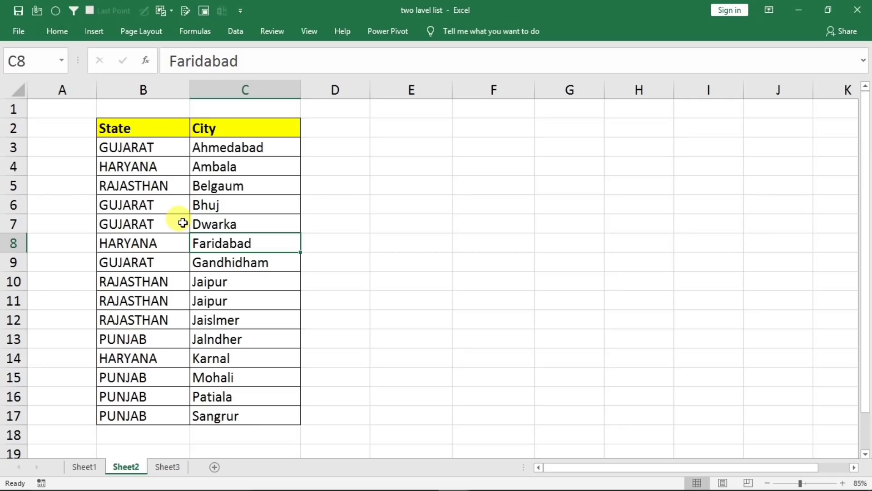
key("ctrl+a")
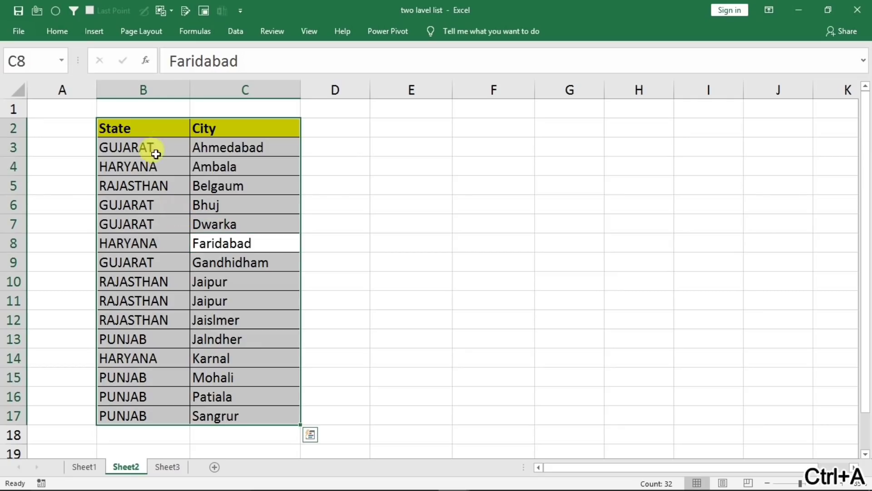
left_click(93, 32)
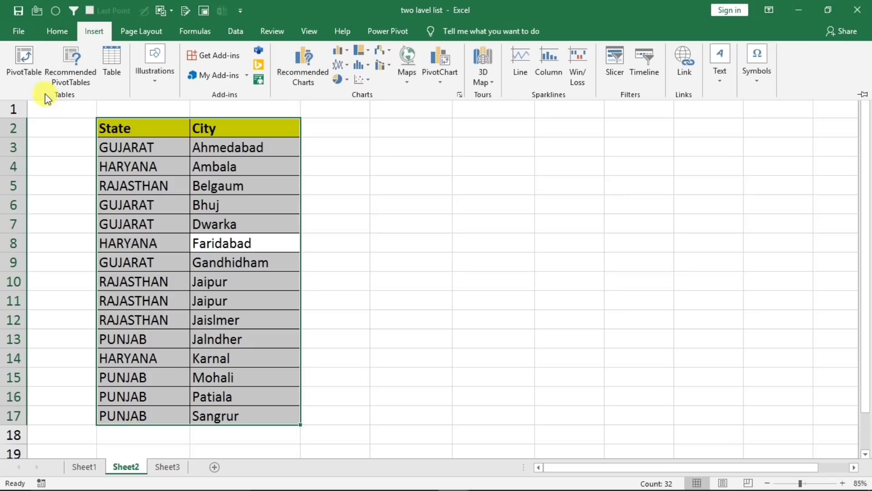
left_click(24, 61)
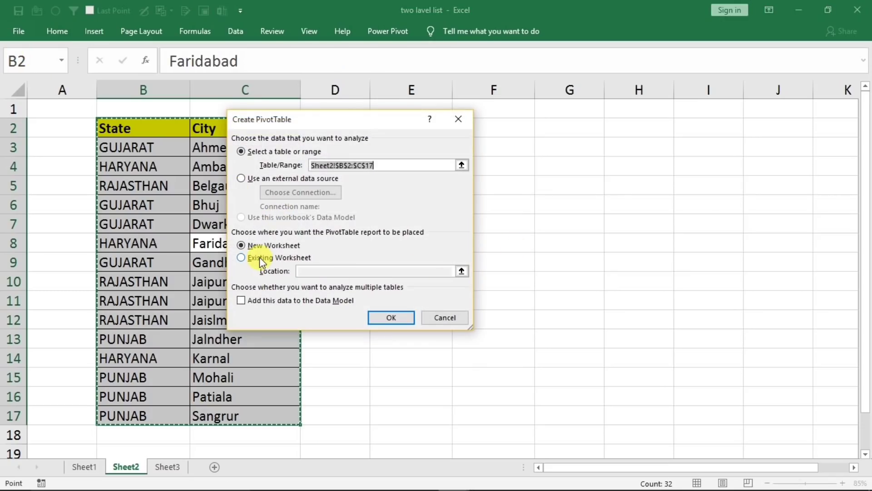
left_click(263, 258)
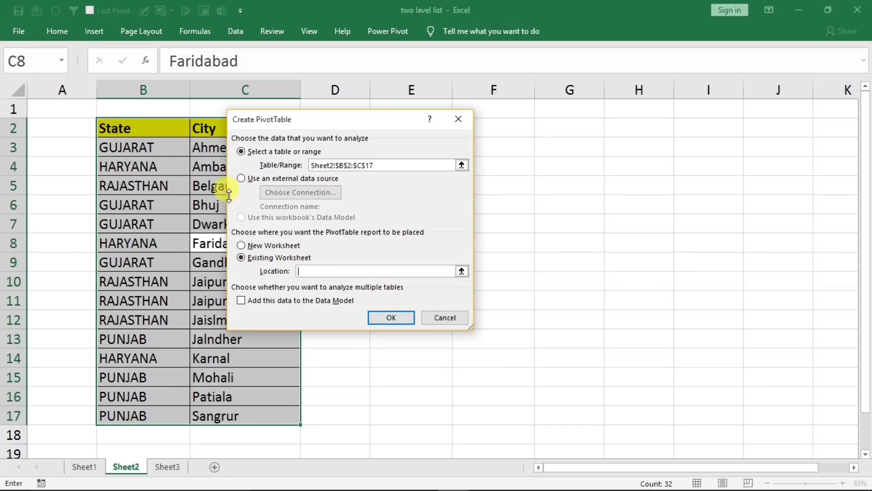
left_click_drag(333, 127, 203, 197)
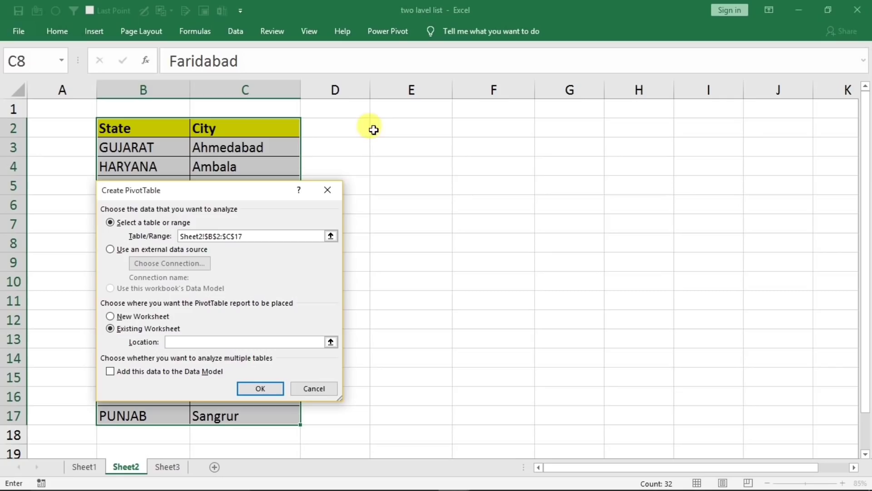
left_click(390, 129)
left_click(264, 389)
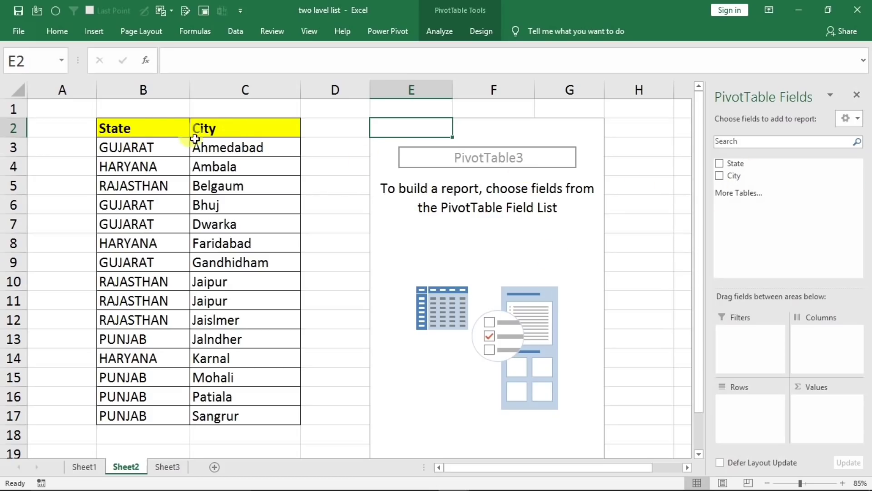
Add the State and City fields to the PivotTable's rows and show the report in outline form.
left_click(720, 164)
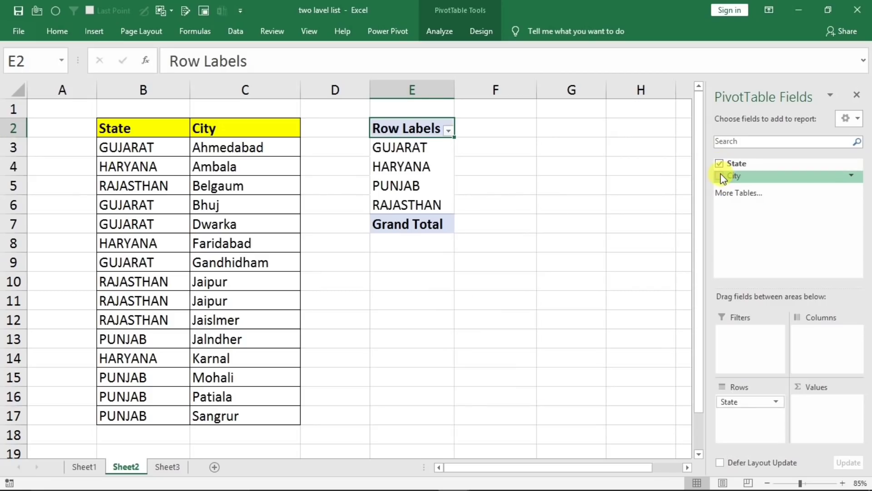
left_click(719, 176)
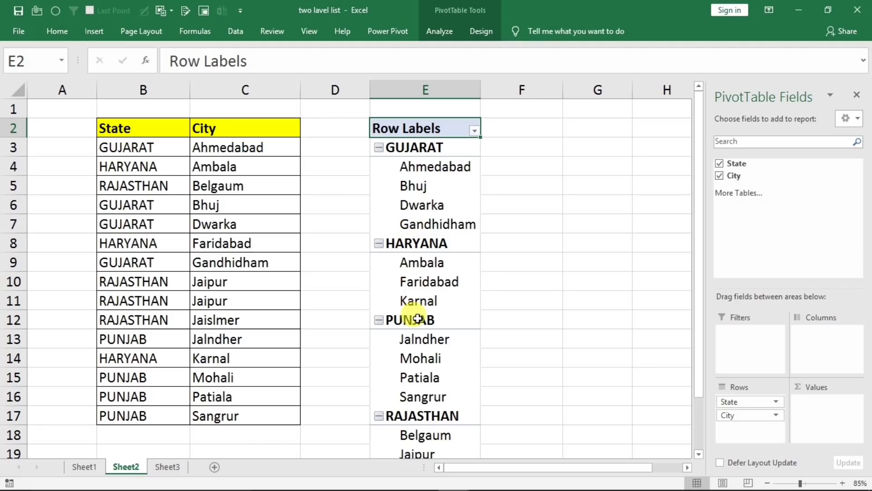
left_click(416, 213)
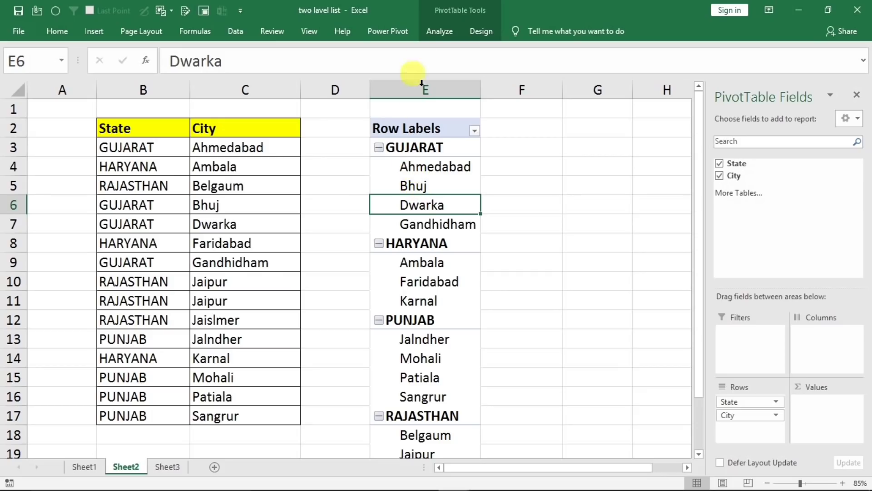
left_click(434, 31)
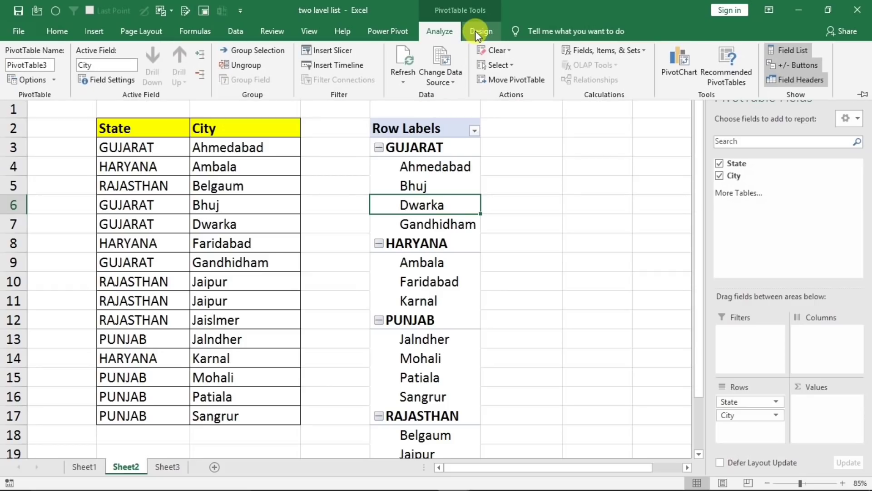
left_click(475, 31)
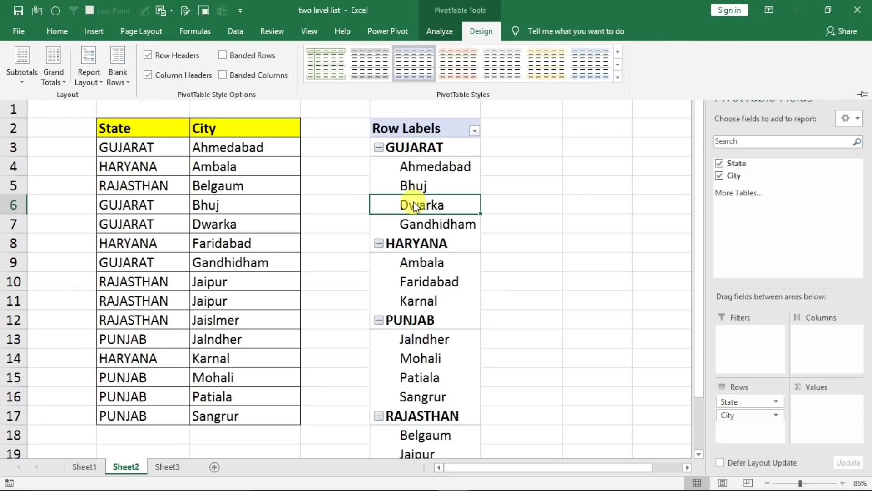
left_click(97, 81)
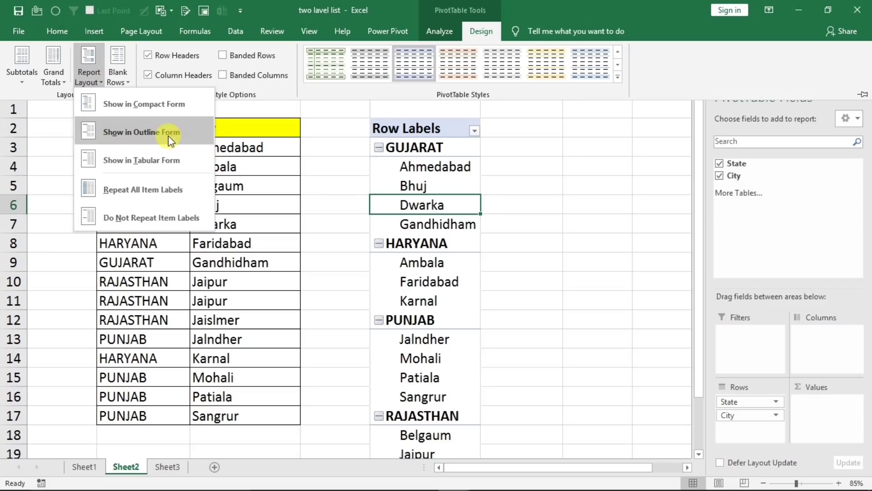
left_click(132, 132)
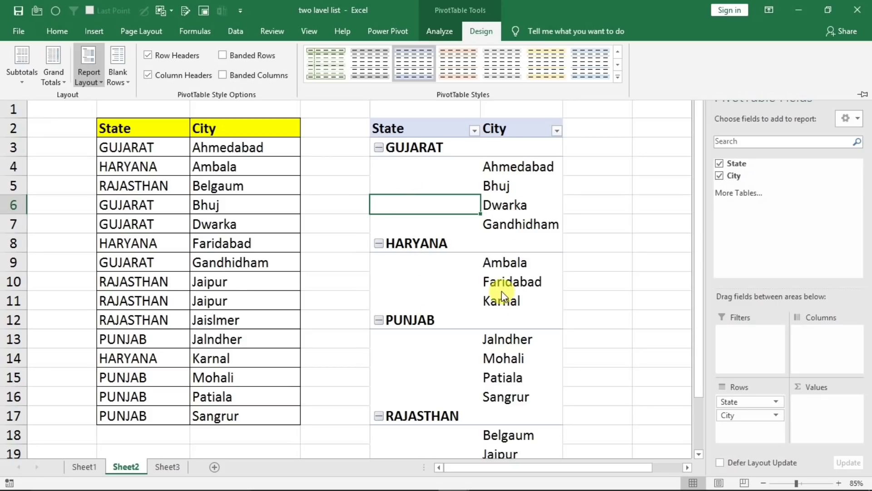
Hide the PivotTable's subtotals and turn grand totals off for rows and columns.
scroll(502, 291, "down", 2)
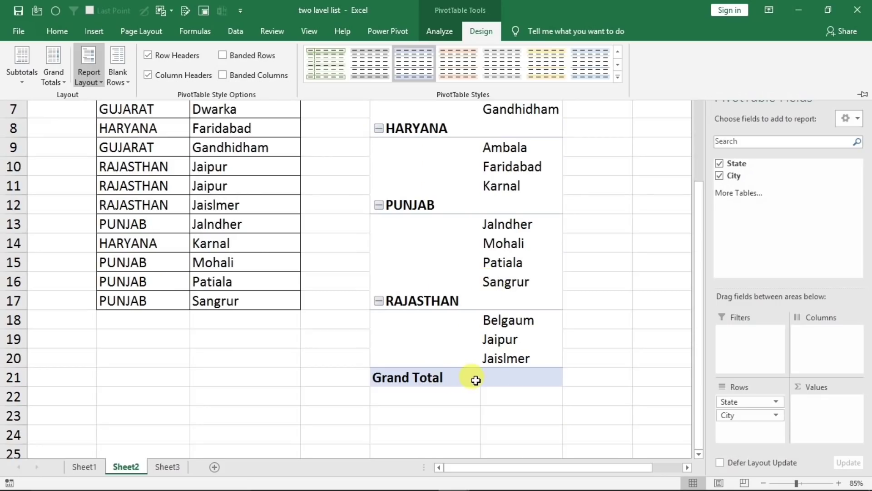
scroll(475, 357, "up", 2)
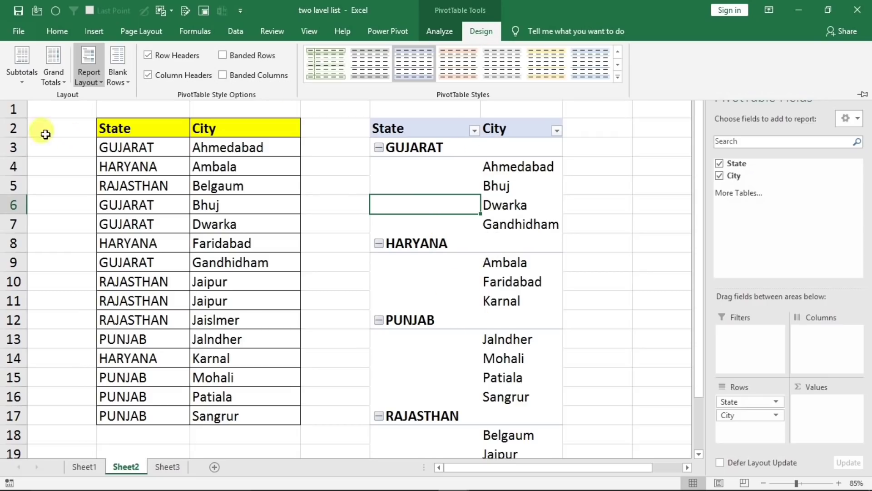
left_click(26, 85)
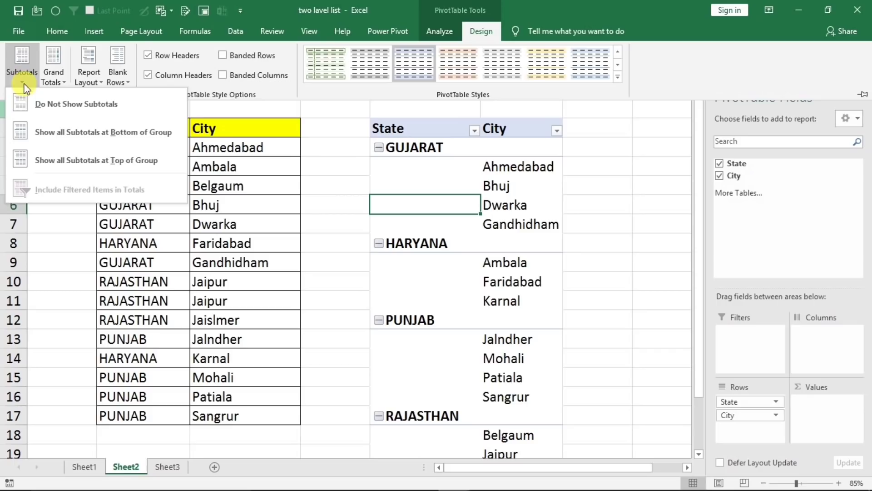
left_click(72, 105)
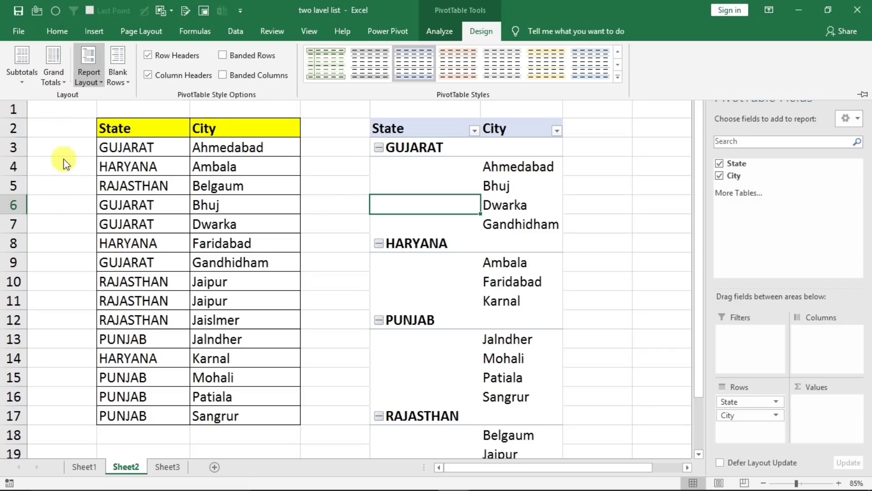
left_click(58, 86)
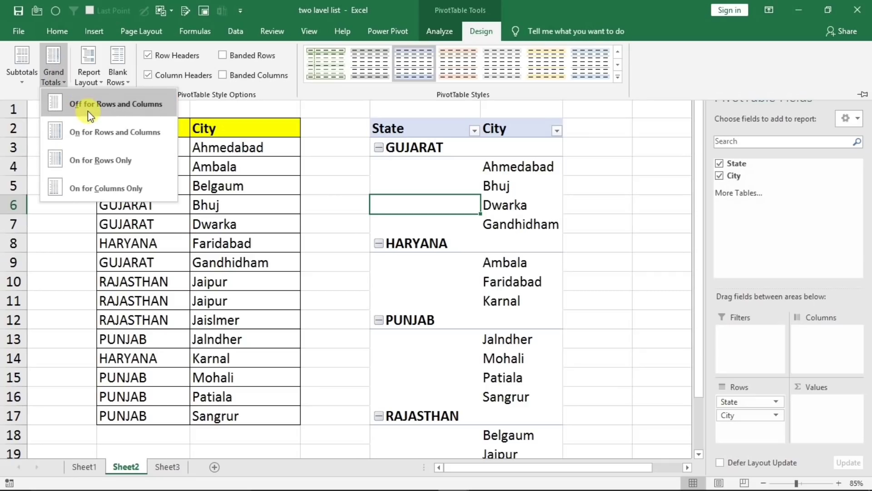
left_click(108, 107)
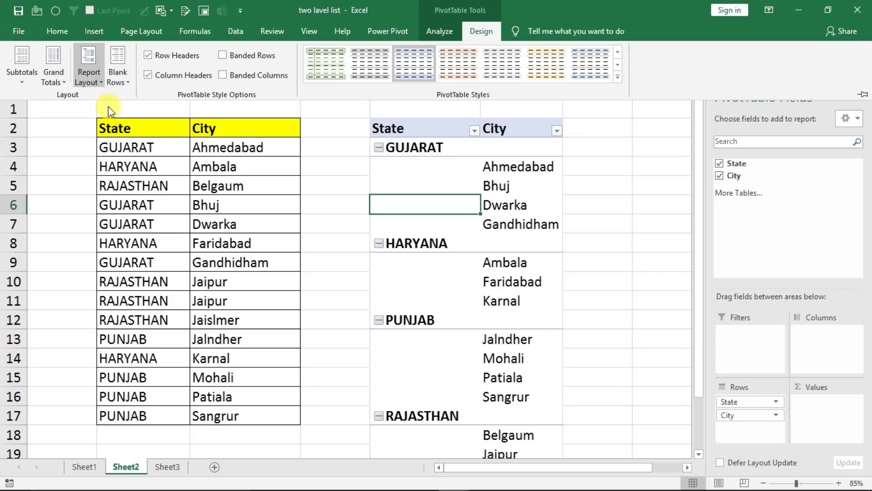
scroll(523, 305, "down", 3)
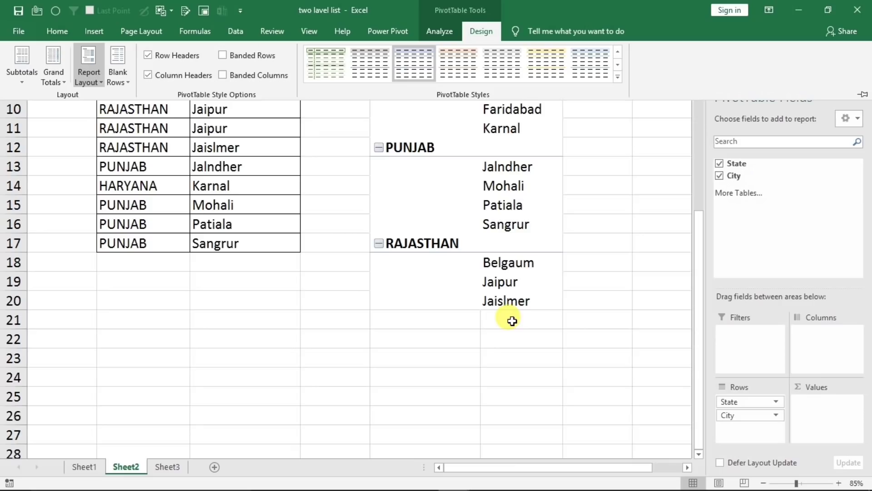
scroll(512, 320, "up", 3)
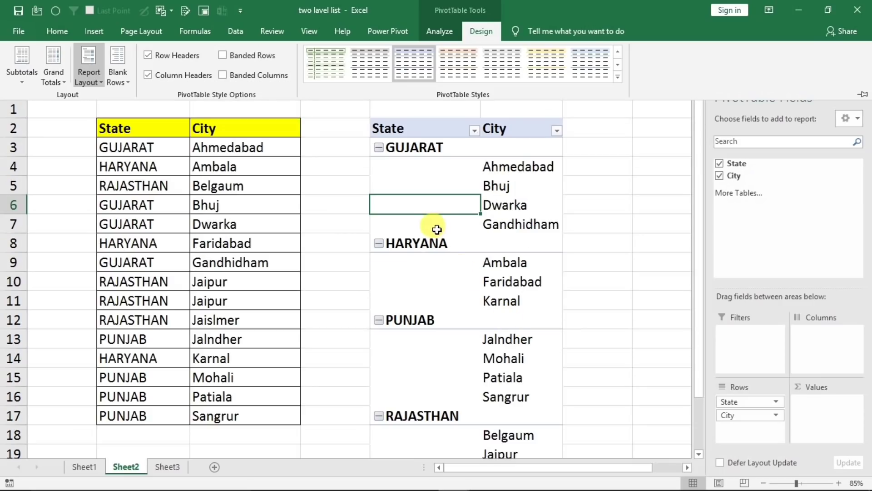
Copy the PivotTable's grouped state and city entries in E3:F20, leaving out the header row.
left_click(402, 148)
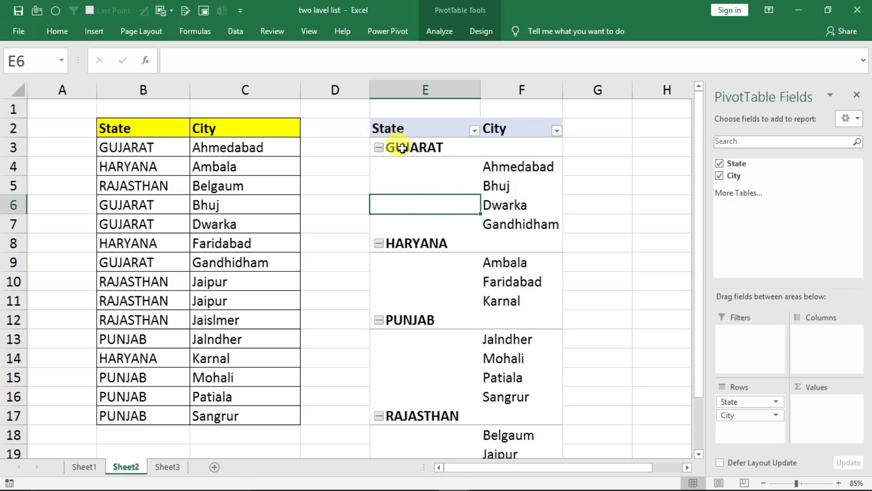
left_click(402, 148)
key("shift+Right")
key("shift+Down")
key("shift+Down")
key("shift+Down")
key("shift+Down")
key("shift+Down")
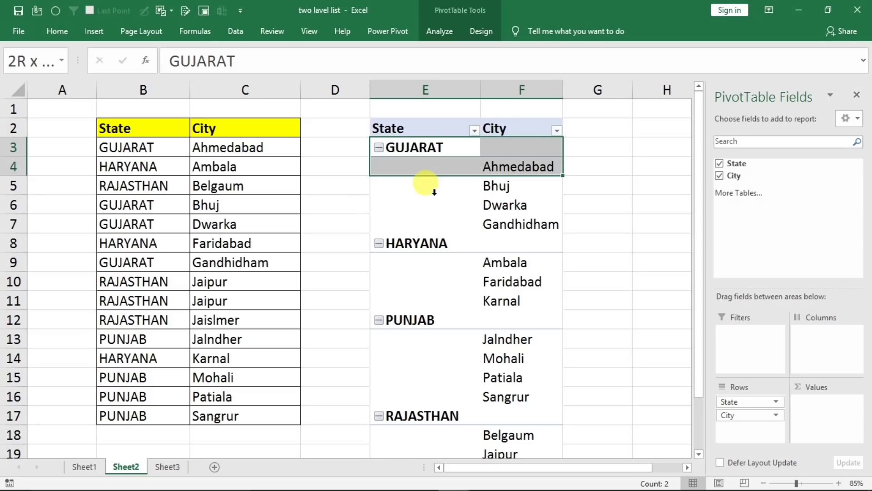
key("shift+Down")
key("shift+Down")
key("shift+Down")
key("shift+Down")
key("shift+Down")
key("shift+Down")
key("shift+Down")
key("shift+Down")
key("shift+Down")
key("shift+Down")
key("shift+Down")
key("shift+Down")
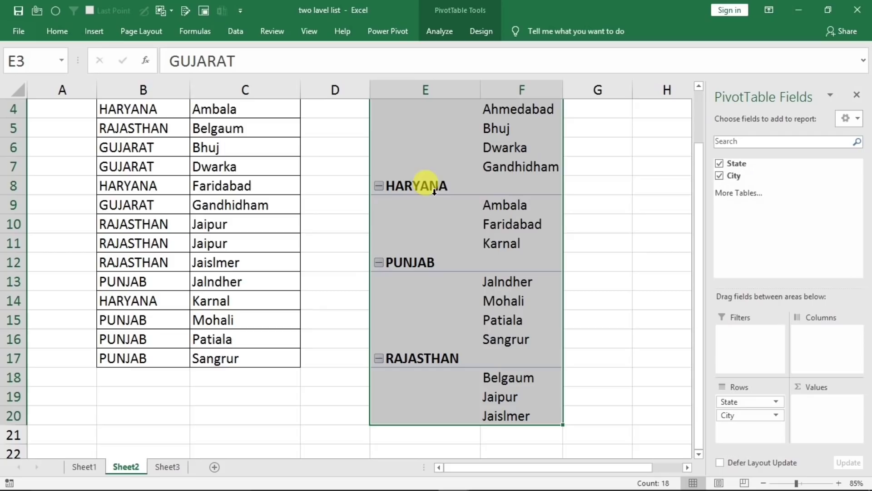
key("ctrl+c")
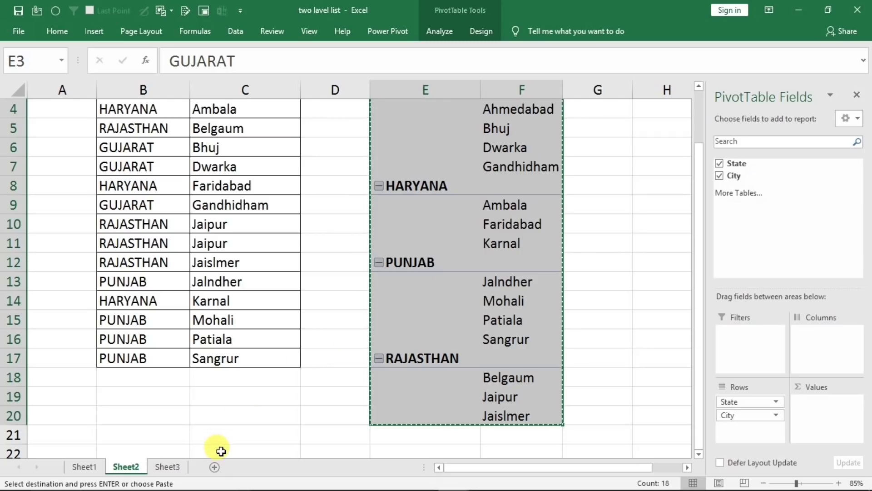
Insert a new worksheet between Sheet2 and Sheet3 and paste the copied entries as values starting at cell B3.
left_click(215, 468)
left_click_drag(210, 466, 176, 466)
left_click(128, 158)
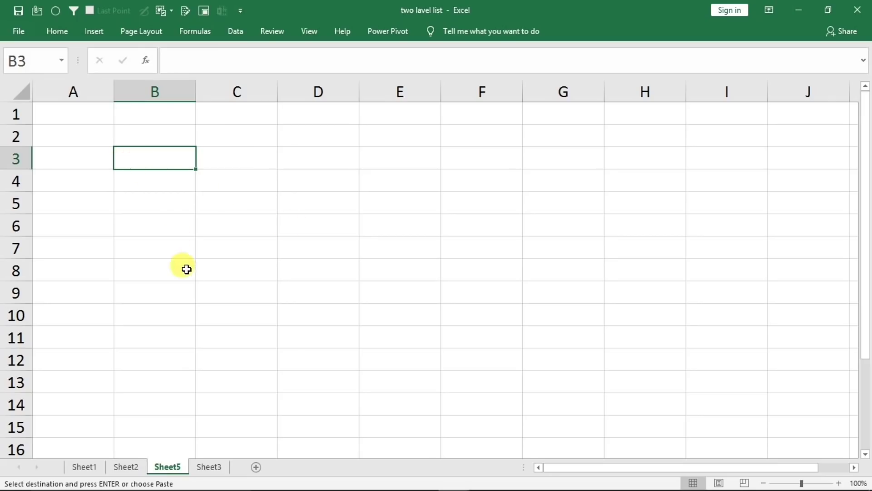
right_click(143, 158)
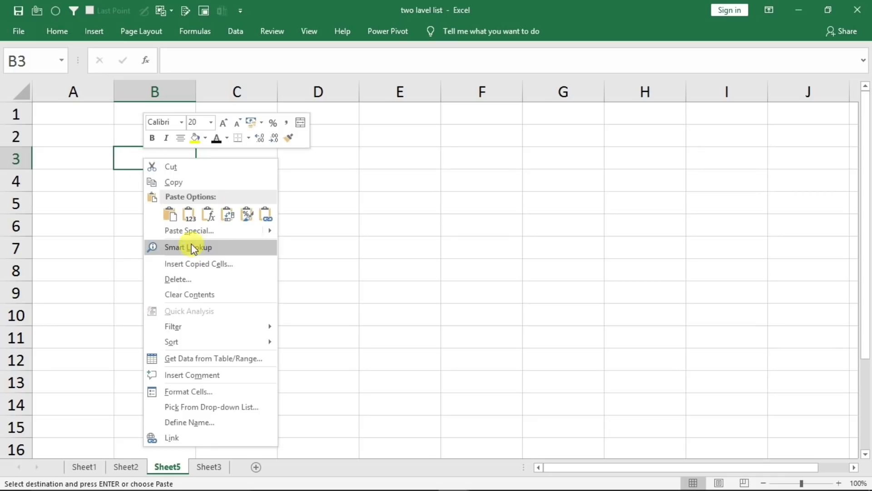
left_click(190, 230)
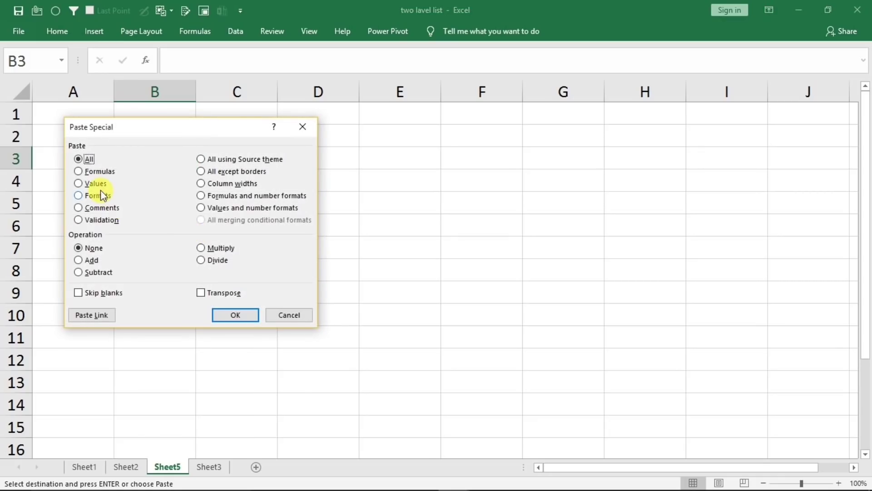
left_click(221, 312)
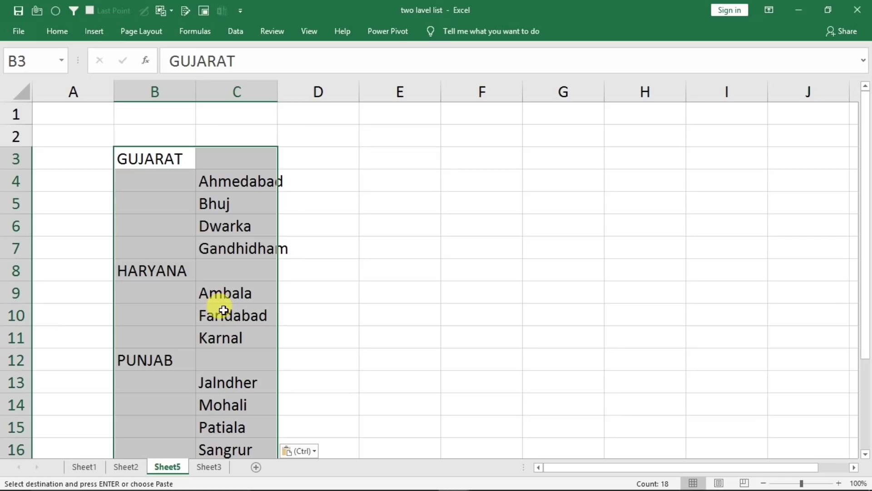
Widen column C to fit the city names and enter the headers State in B2 and City in C2.
left_click(269, 127)
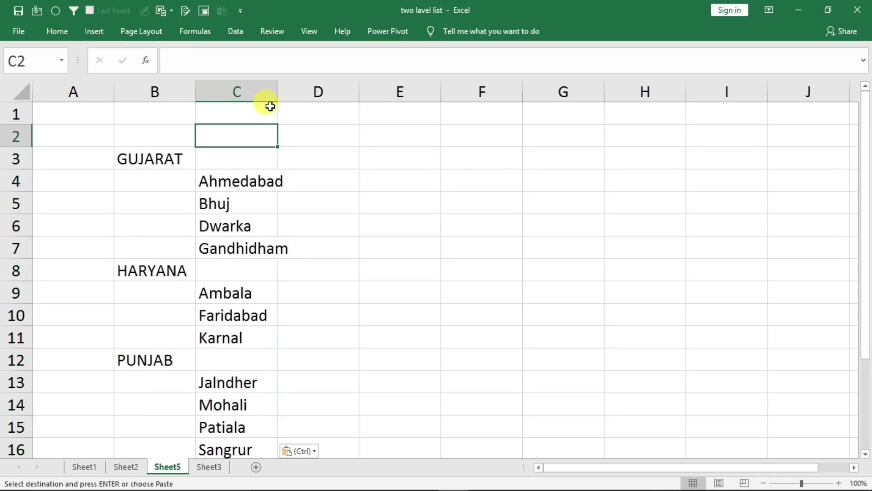
left_click_drag(278, 92, 320, 91)
left_click(146, 140)
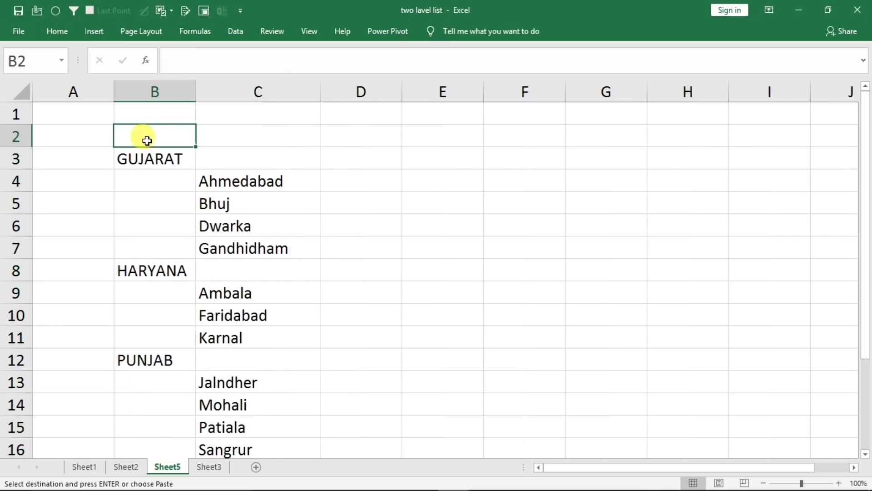
type("State")
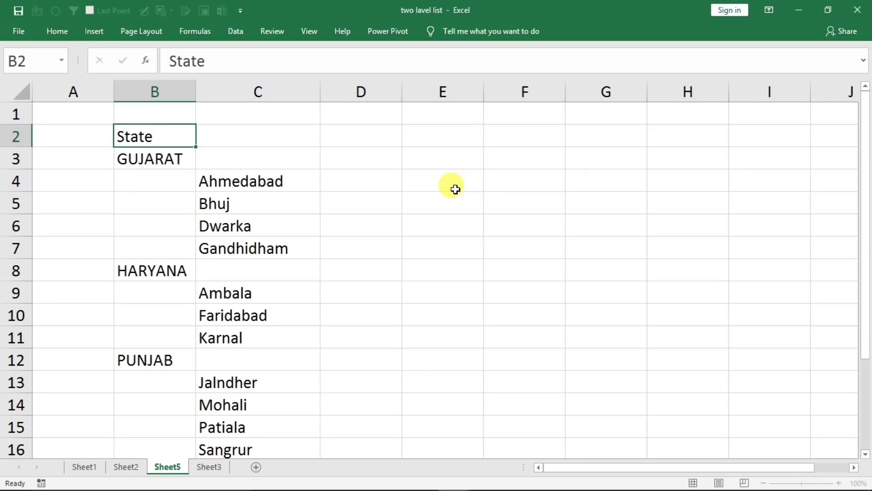
key("Tab")
type("Ci")
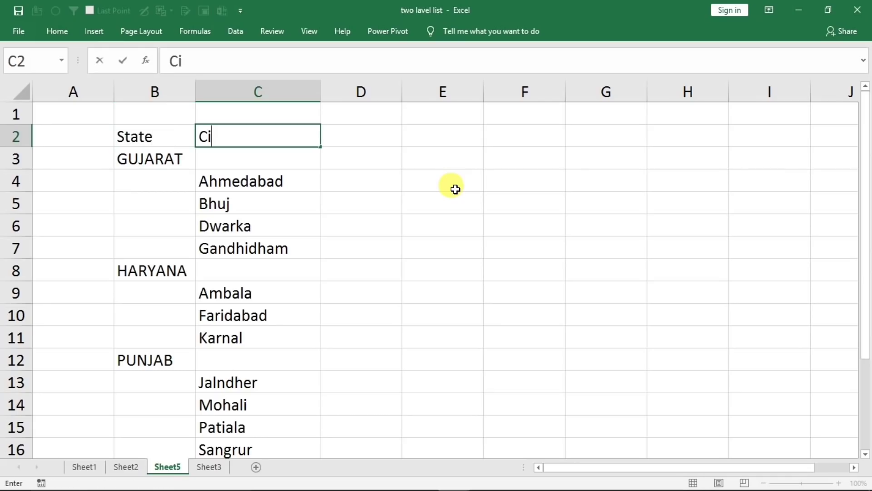
type("ty")
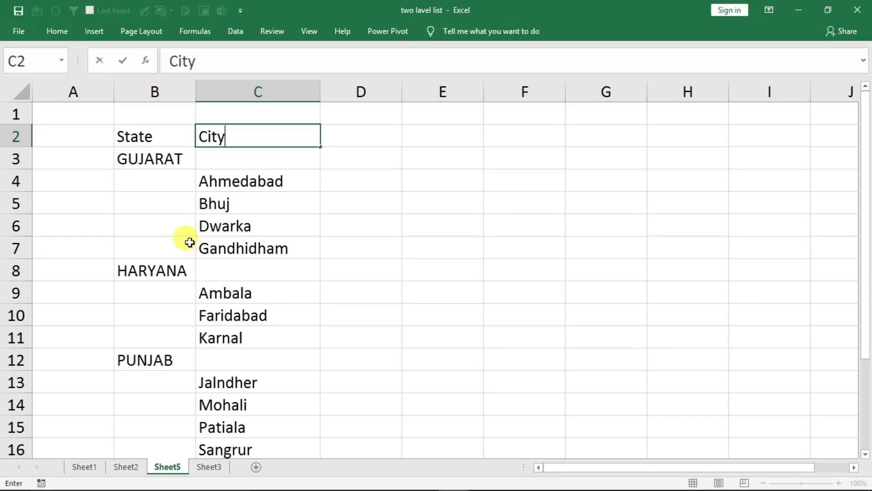
Apply all borders to the whole State and City table.
left_click(189, 240)
left_click(221, 227)
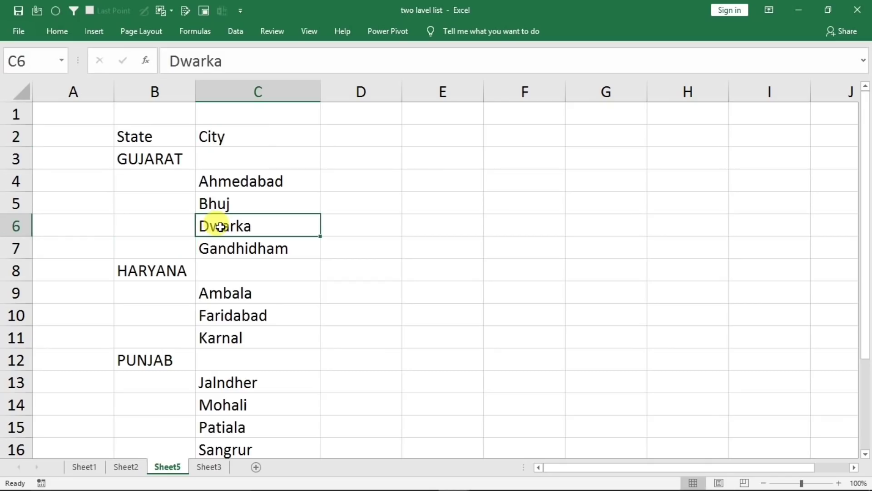
key("ctrl+a")
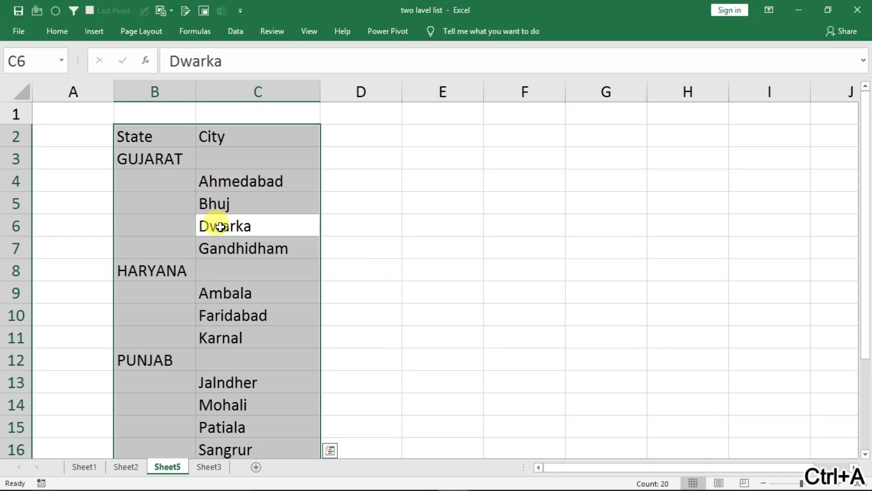
left_click(57, 31)
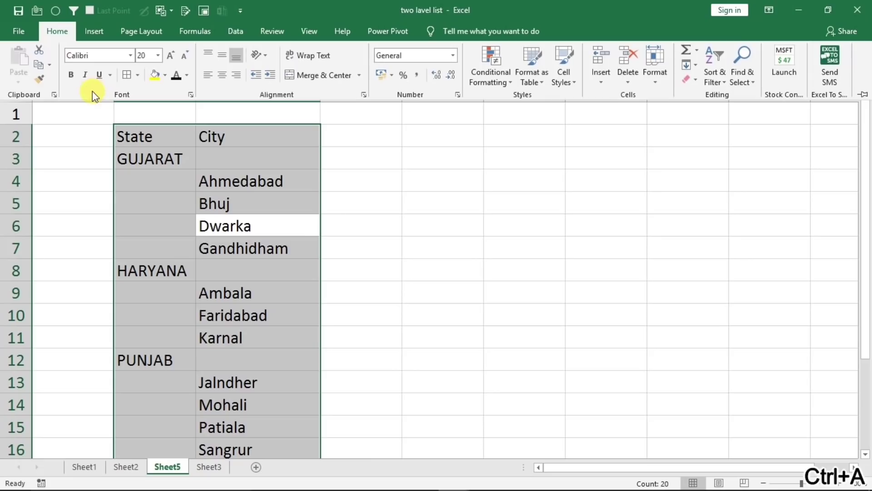
left_click(129, 76)
Fill the State and City header cells B2:C2 with yellow and make their text bold.
left_click(162, 126)
left_click_drag(163, 128, 202, 130)
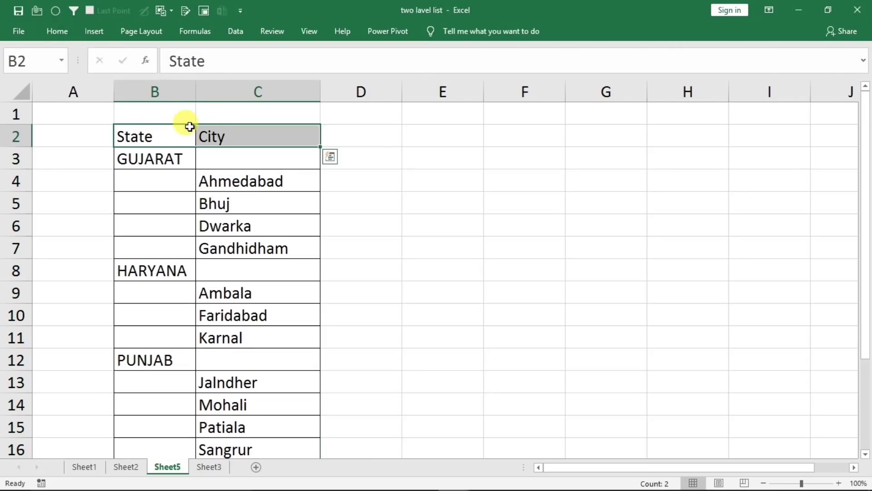
left_click(59, 32)
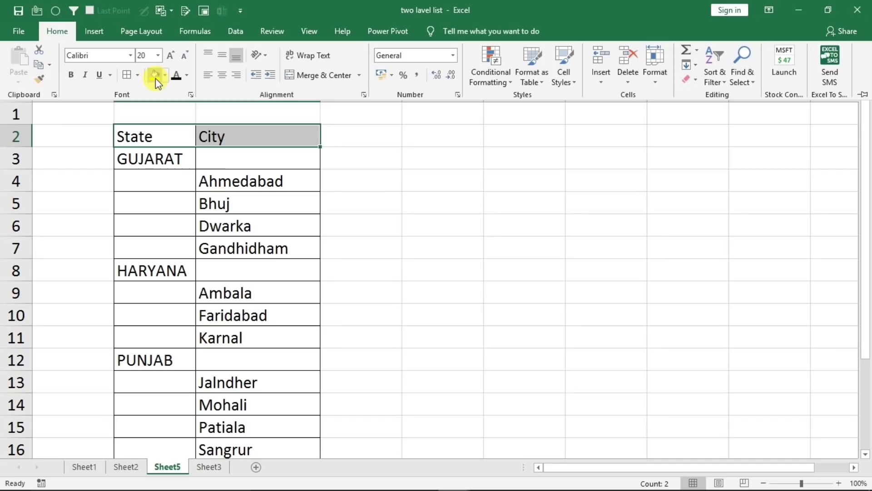
left_click(155, 79)
left_click(69, 76)
left_click(238, 214)
left_click(357, 251)
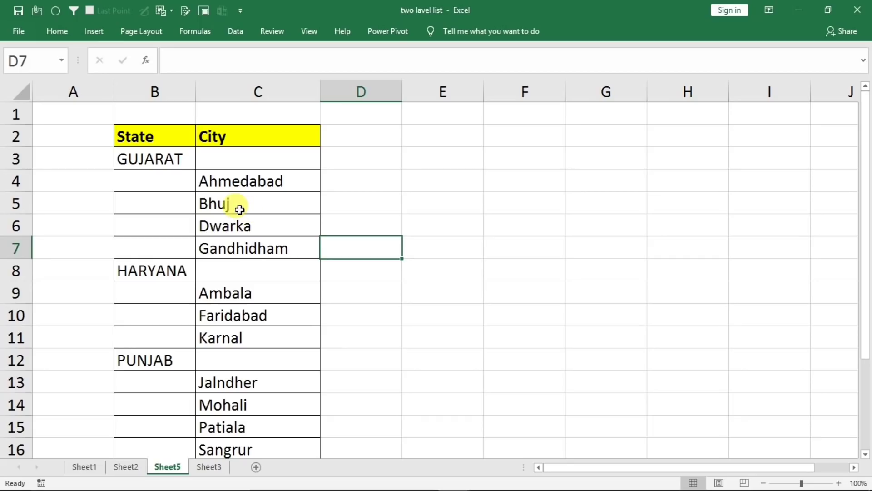
left_click(151, 160)
left_click(210, 180)
left_click_drag(215, 196, 212, 227)
left_click(173, 265)
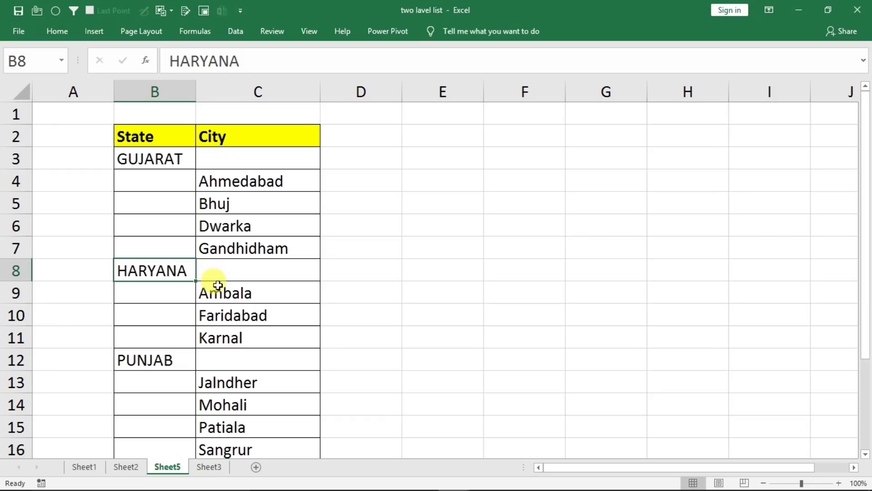
scroll(218, 318, "down", 3)
scroll(244, 316, "up", 3)
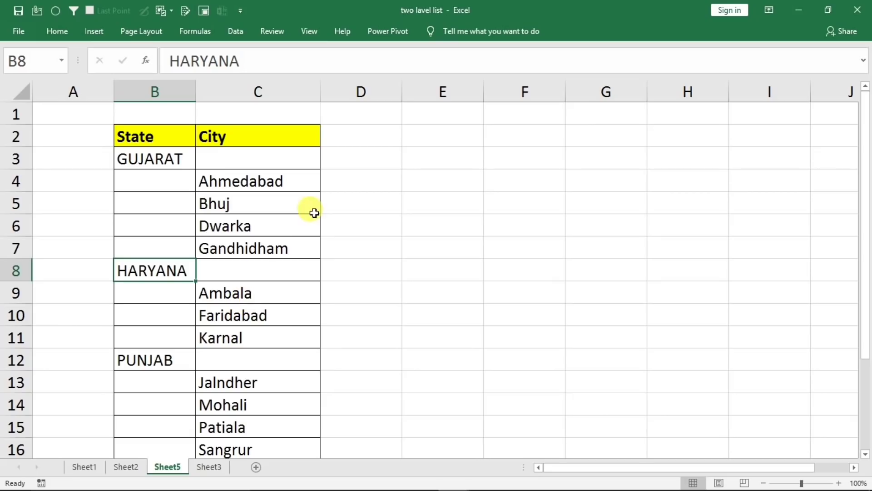
Widen column D and fill D3:D20 with the formula =IF(B3<>"",B3," "&C3), starting in D3.
left_click(378, 152)
left_click_drag(402, 90, 518, 110)
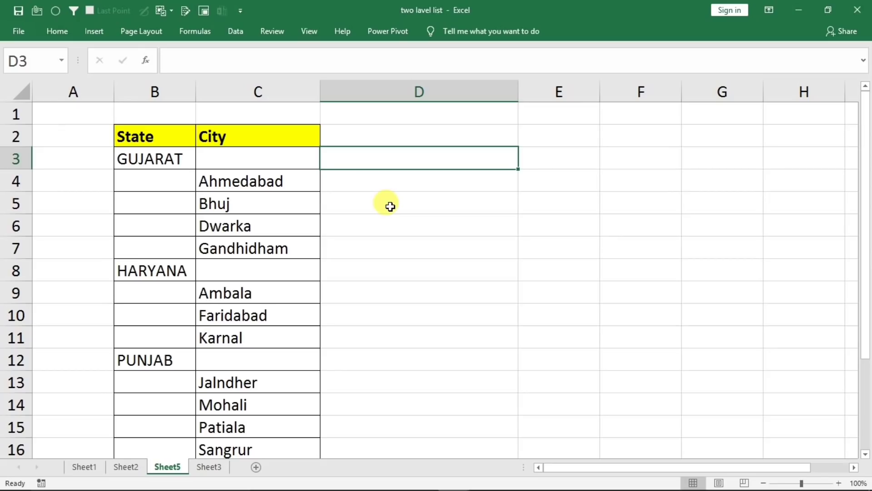
type("=if")
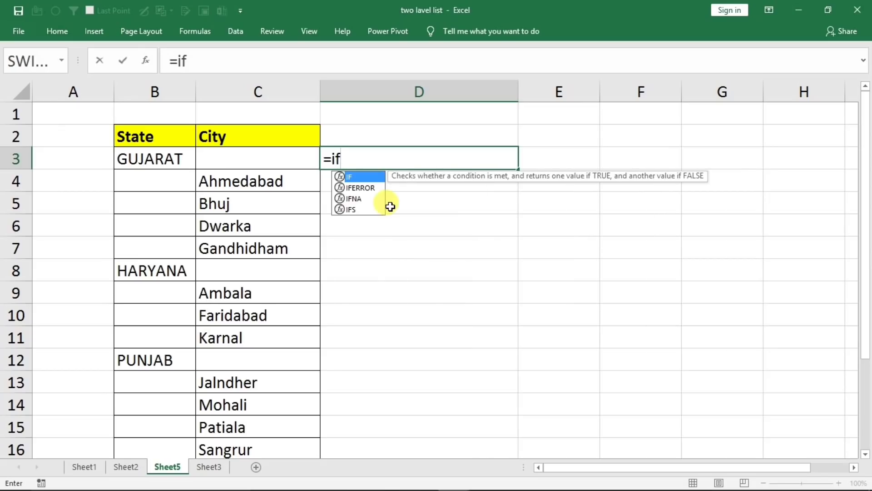
type("(")
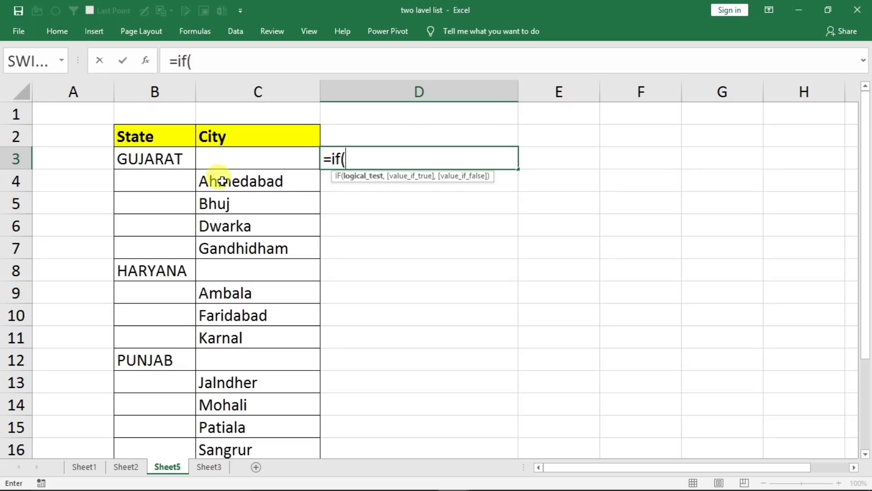
left_click(166, 159)
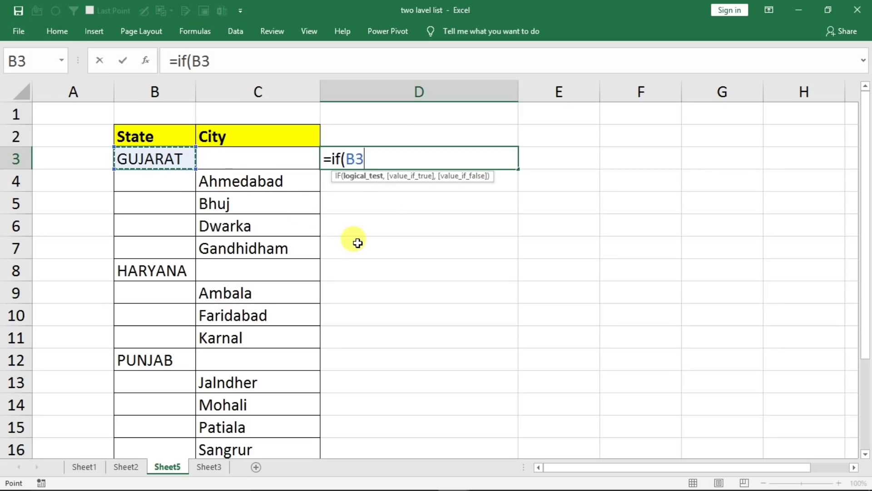
type("<>")
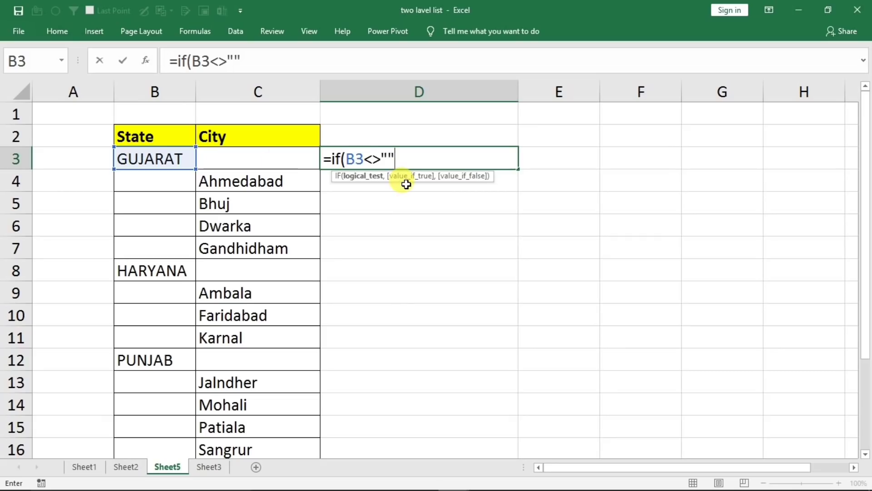
type(",")
left_click(164, 157)
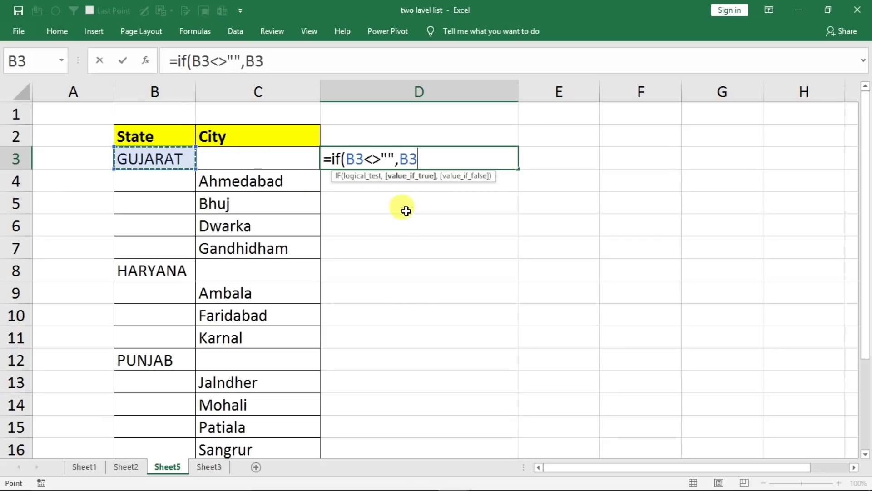
type(",")
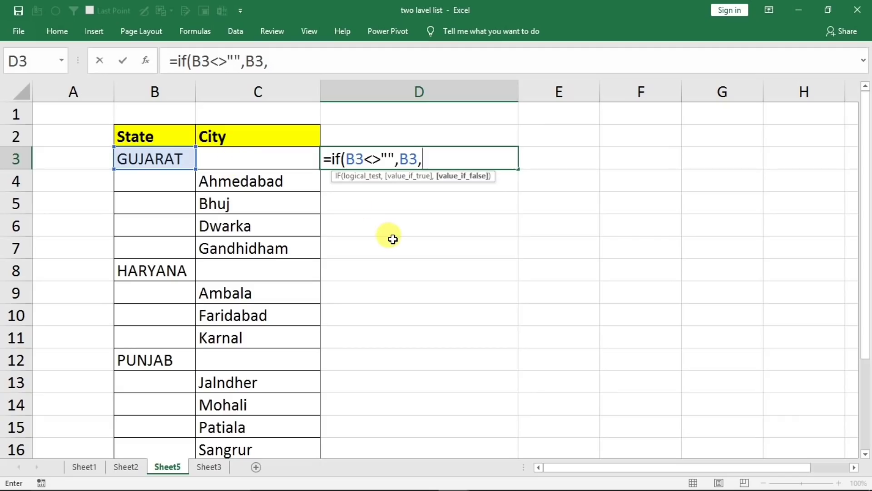
type("\"")
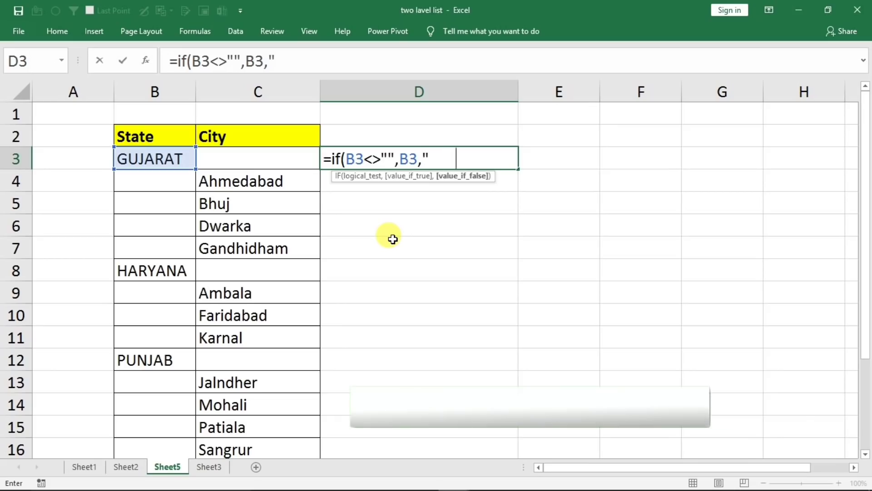
type("\"&")
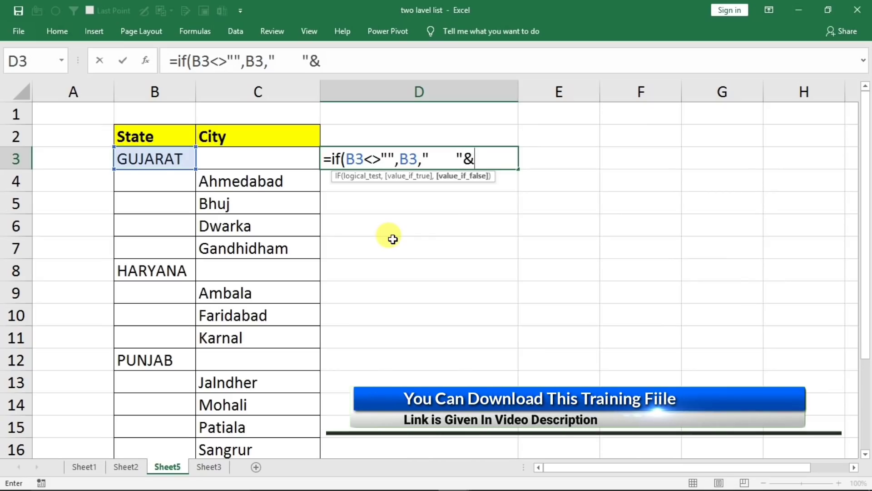
left_click(253, 158)
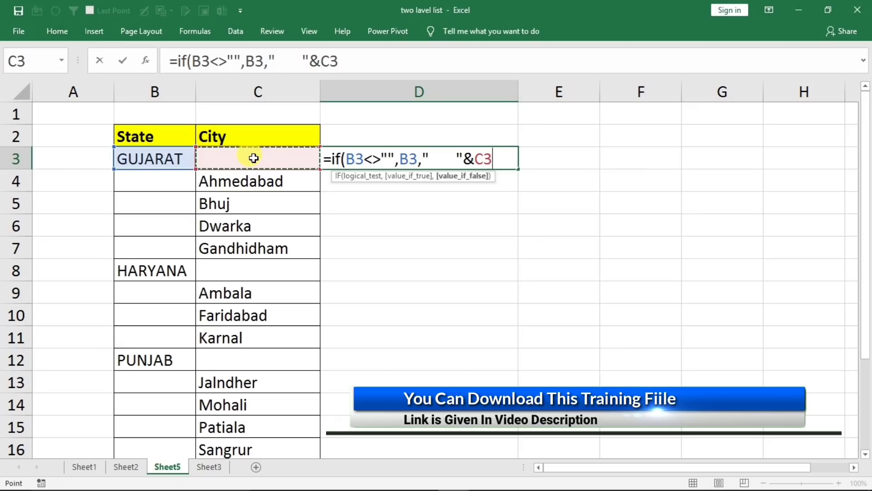
type(")")
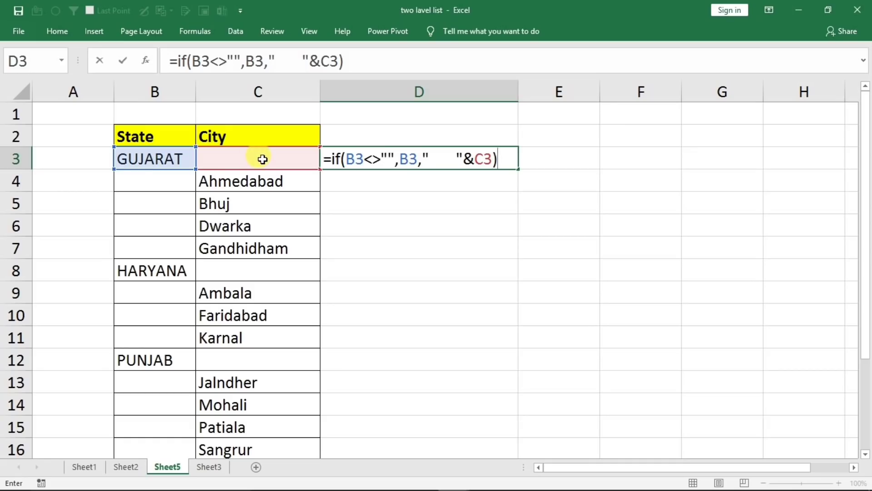
key("Return")
left_click(446, 157)
double_click(518, 169)
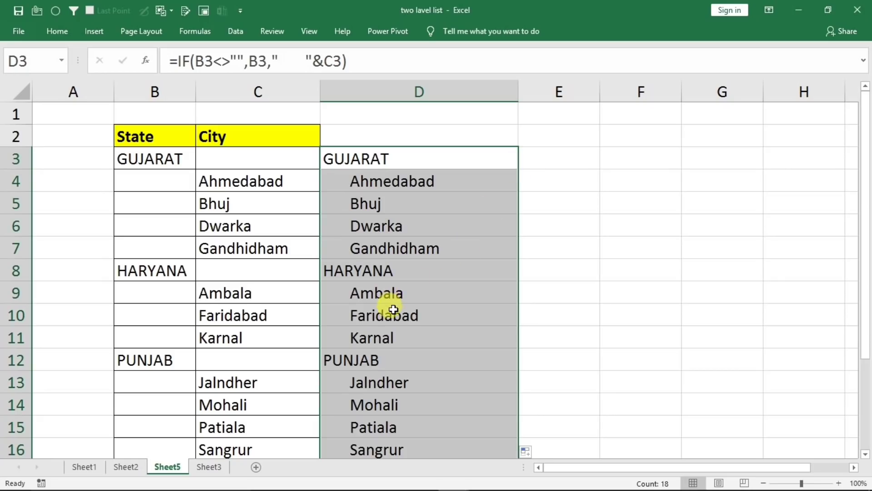
Add a hyphen after the spaces inside the quotes of the D3 formula and refill it down the column.
double_click(399, 154)
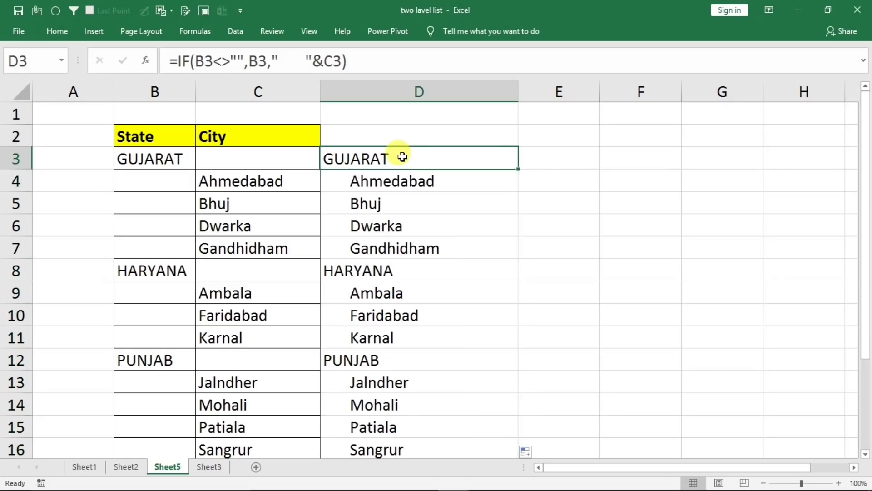
left_click(460, 158)
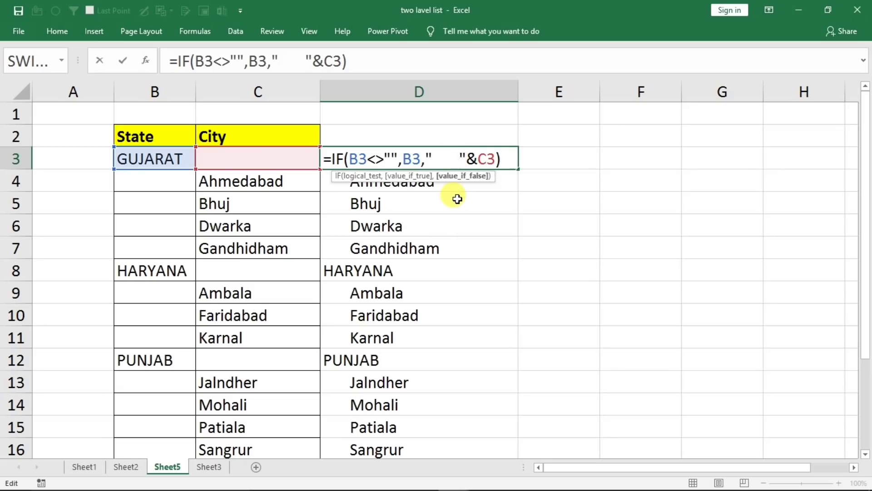
type("-")
key("Return")
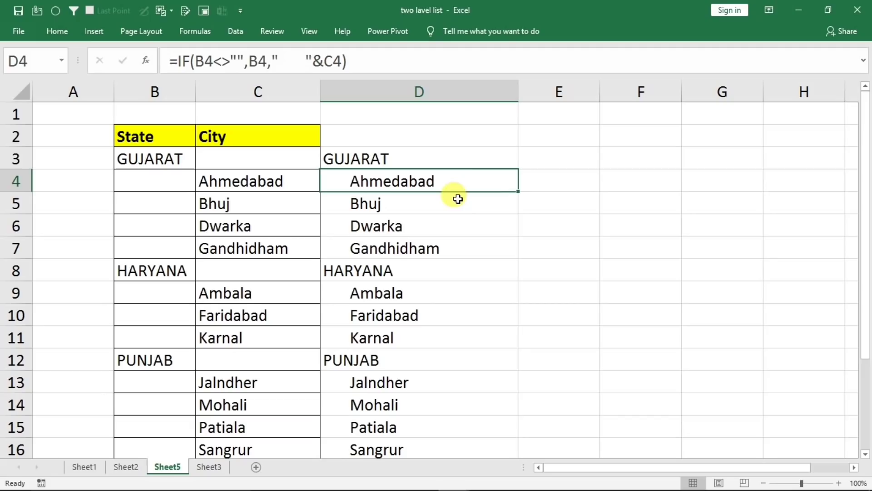
left_click(486, 166)
double_click(518, 168)
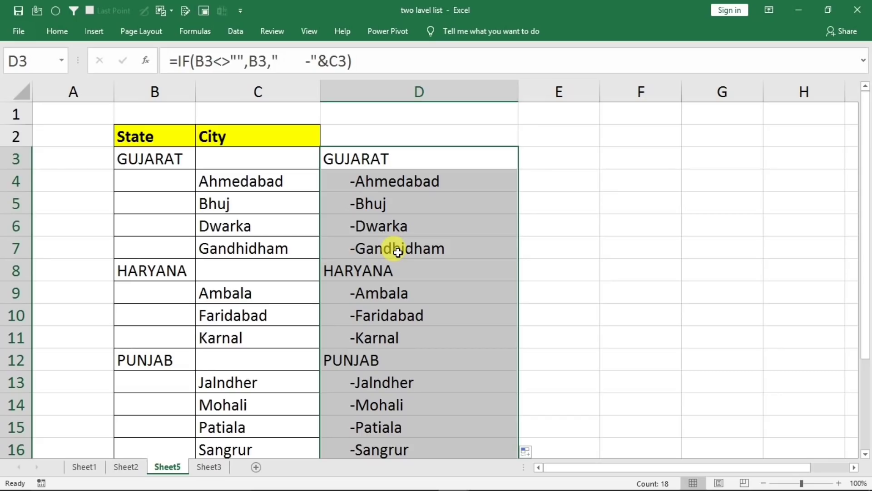
Enter the header List in cell D2.
left_click(407, 137)
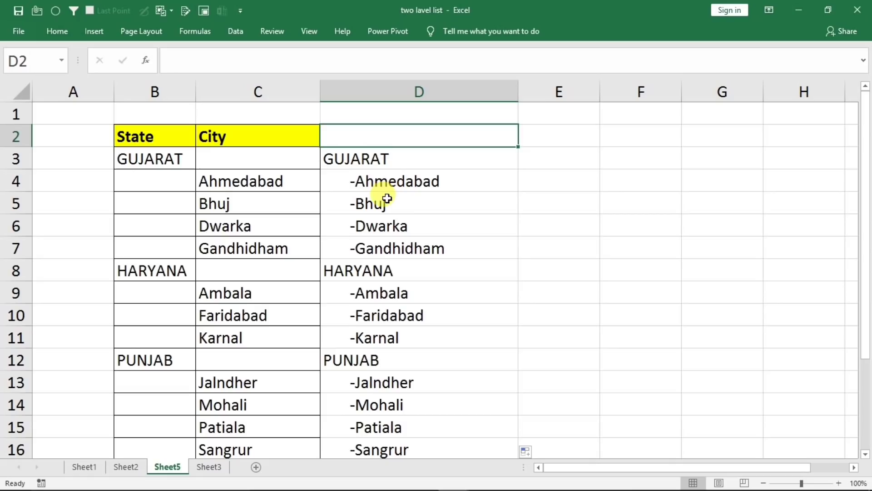
type("List")
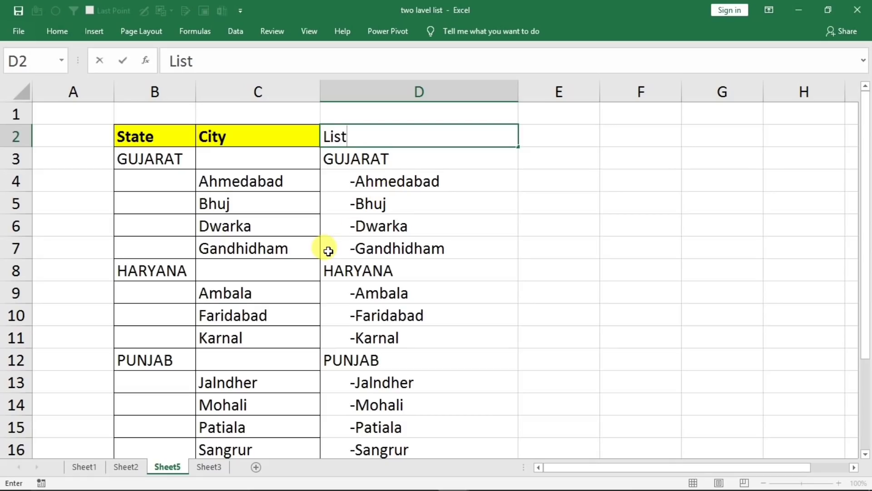
left_click(250, 226)
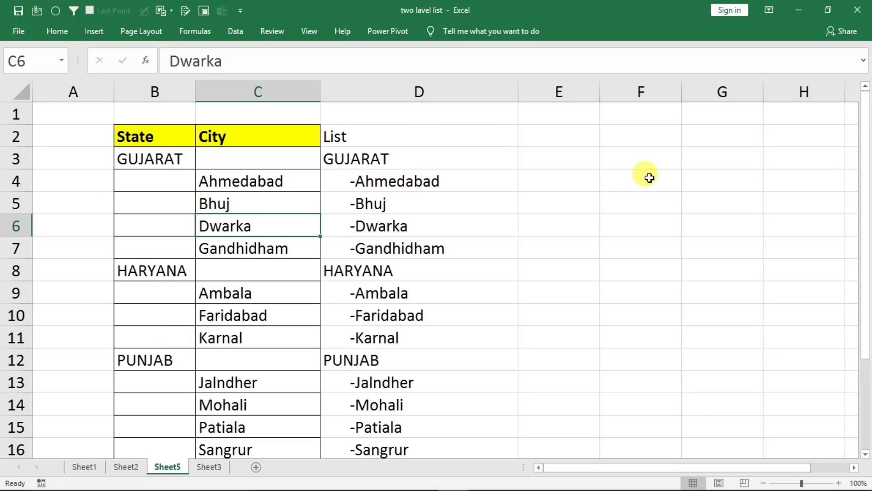
Apply all borders to the List column, range D2:D20.
left_click(349, 139)
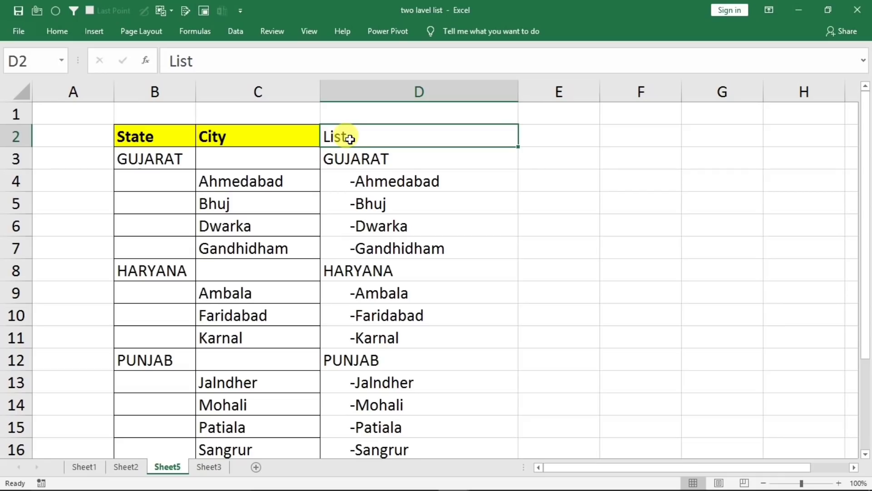
key("shift+Down")
key("shift+Down")
key("shift+Down")
key("shift+Down")
key("shift+Down")
key("shift+Down")
key("shift+Down")
key("shift+Down")
key("shift+Down")
key("shift+Down")
key("shift+Down")
key("shift+Down")
key("shift+Down")
key("shift+Down")
key("shift+Down")
key("shift+Down")
key("shift+Down")
key("shift+Down")
key("shift+Down")
key("shift+Down")
key("shift+Up")
key("shift+Up")
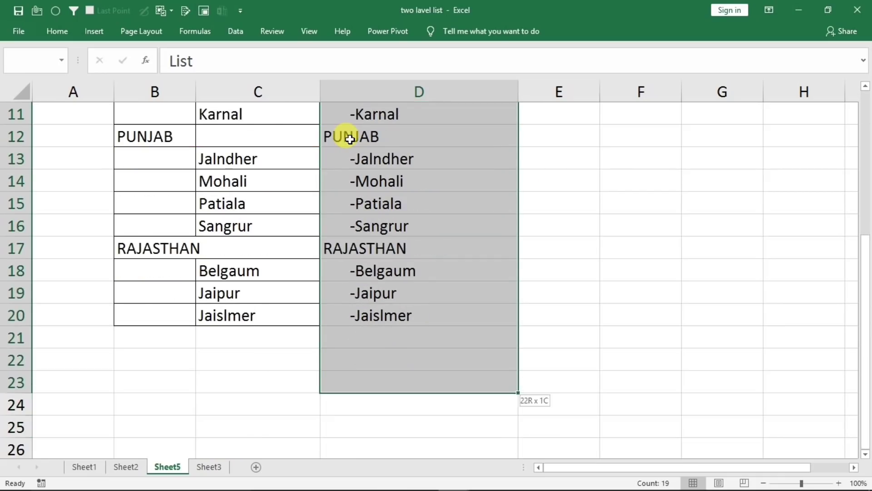
key("shift+Up")
key("shift+Up")
key("shift+Up")
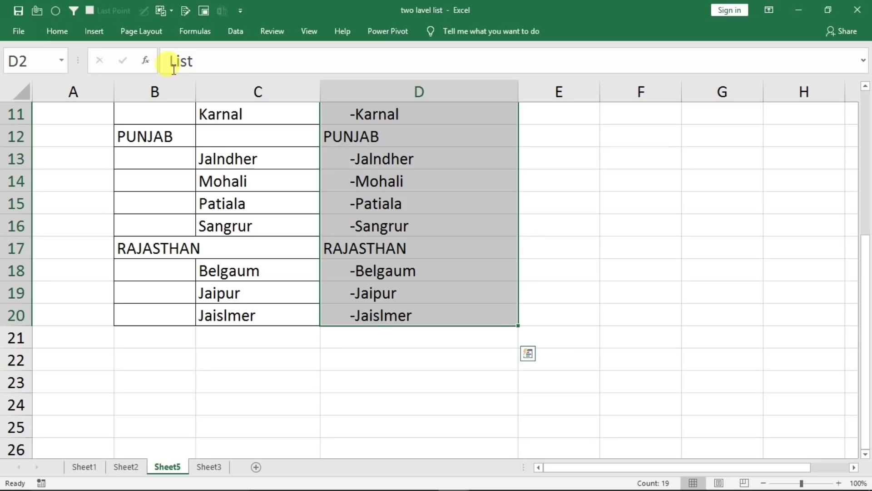
left_click(50, 32)
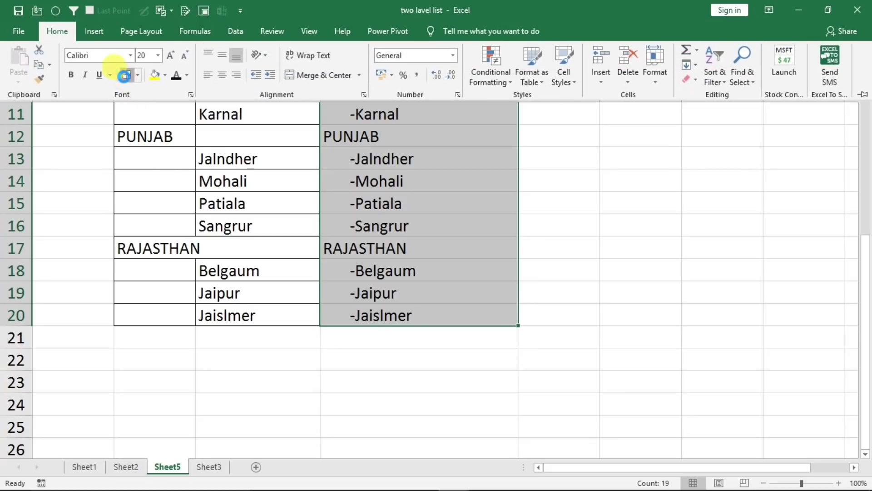
Fill the List header cell D2 with yellow and make its text bold.
scroll(249, 182, "up", 4)
left_click(341, 141)
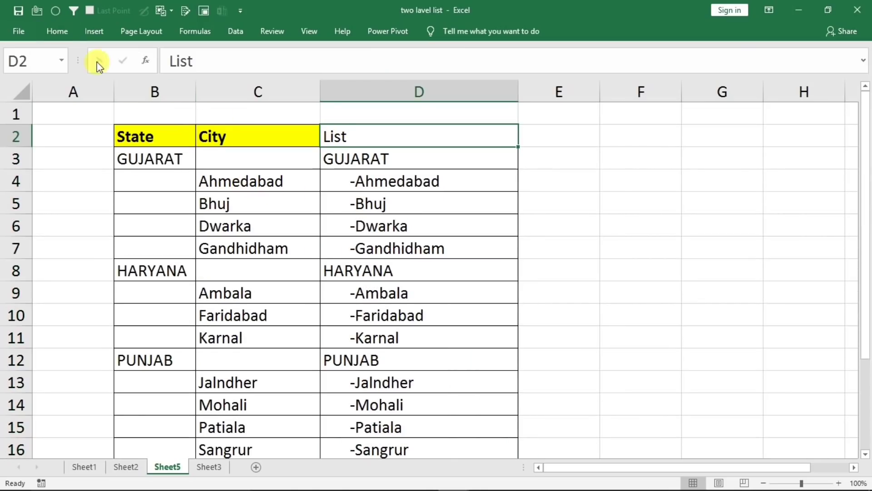
left_click(57, 32)
left_click(155, 75)
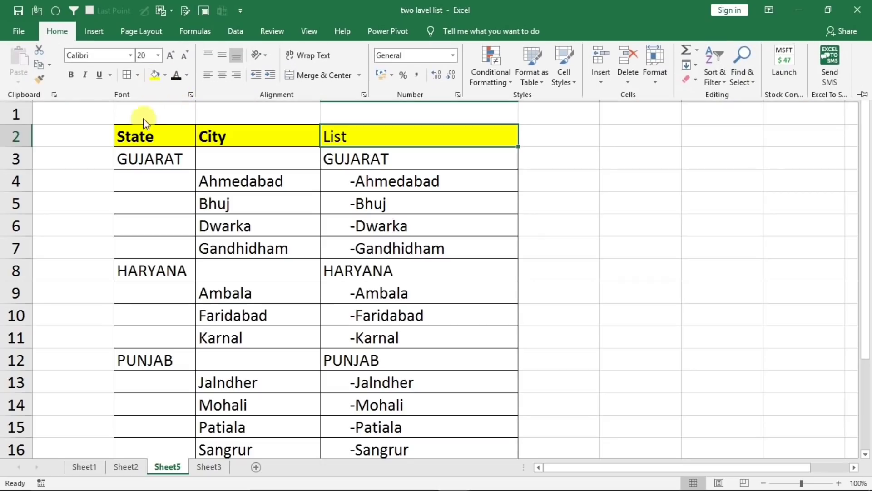
left_click(70, 78)
Convert the range B2:D20 into a table with headers and apply a light black-and-white banded table style.
left_click(292, 259)
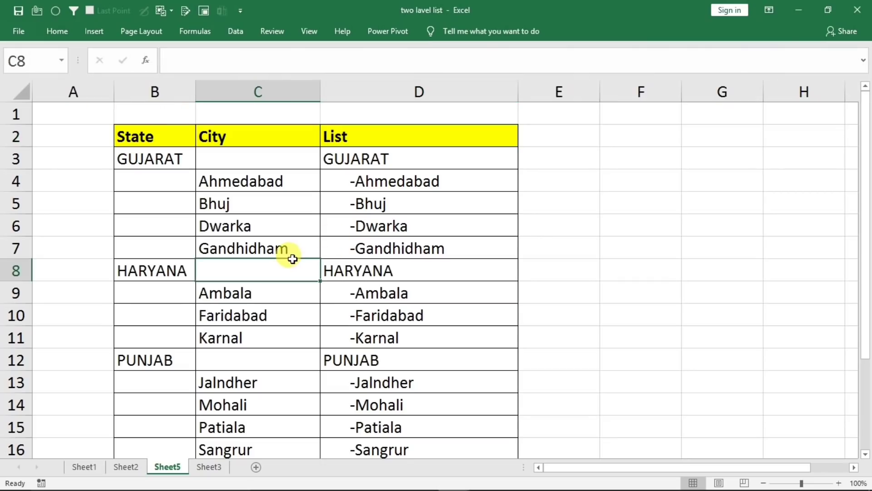
key("ctrl+a")
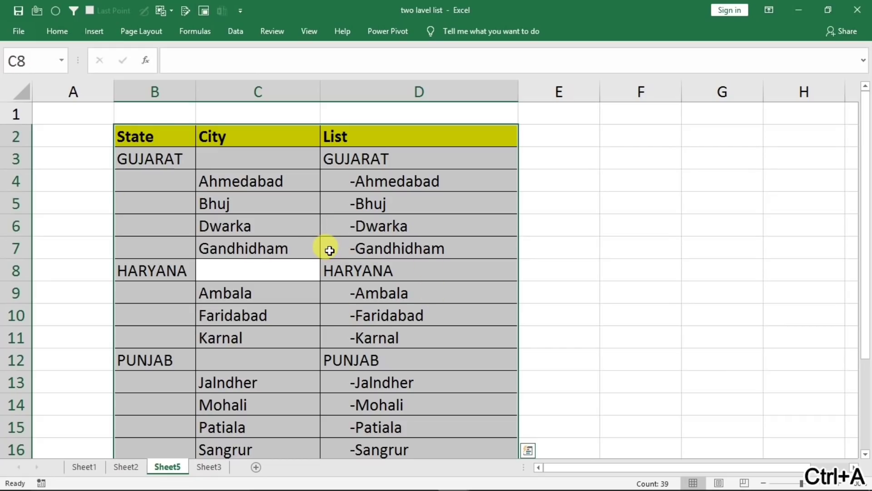
key("ctrl+t")
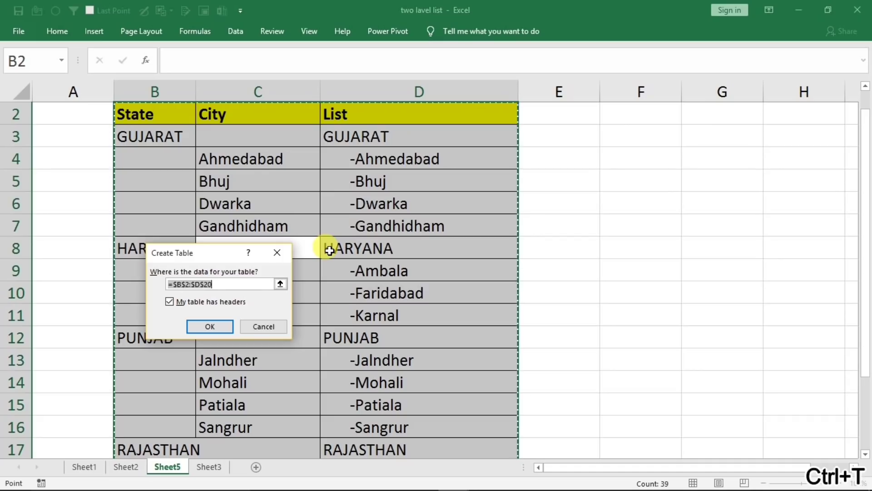
left_click(209, 328)
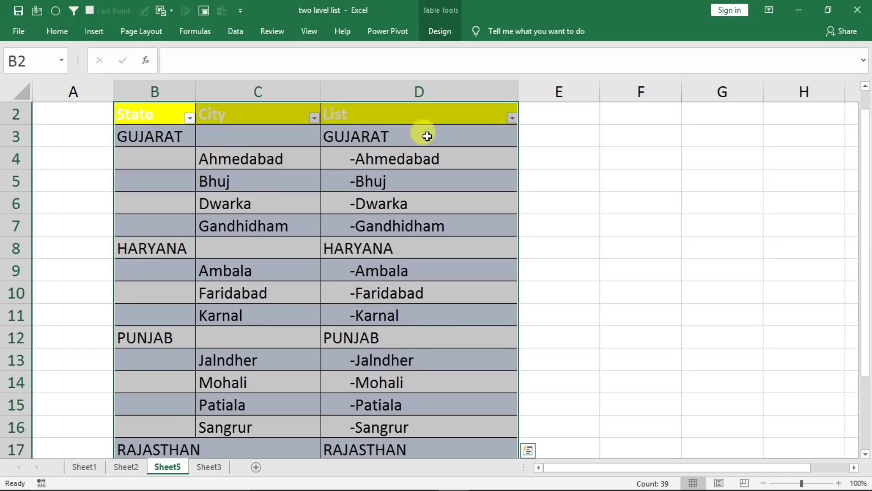
left_click(438, 32)
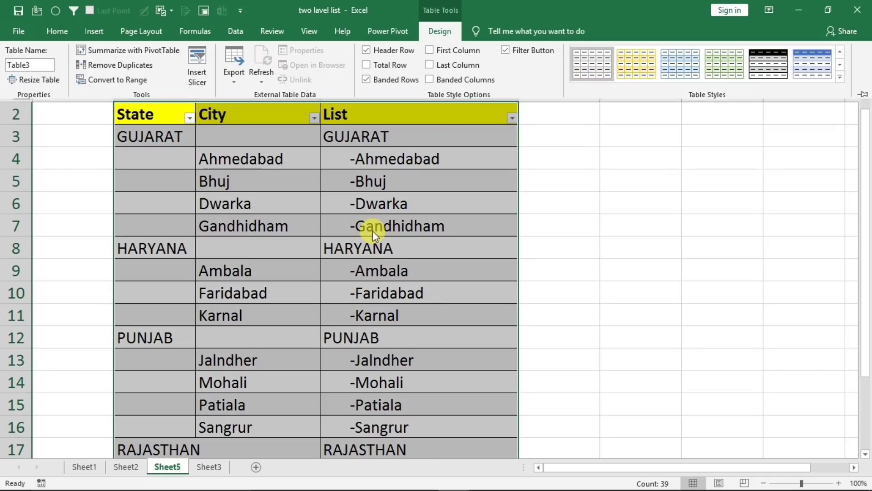
left_click(372, 231)
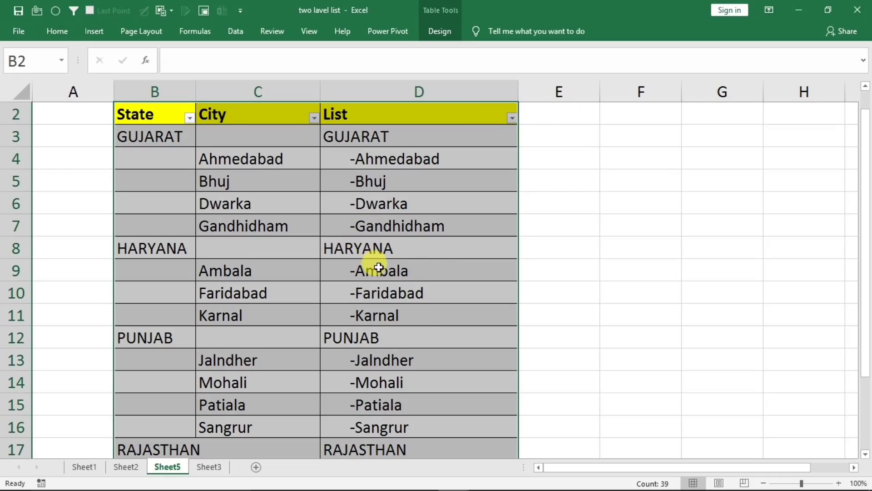
Widen column F and apply all borders to cells F3:F6.
scroll(378, 267, "down", 1, "ctrl")
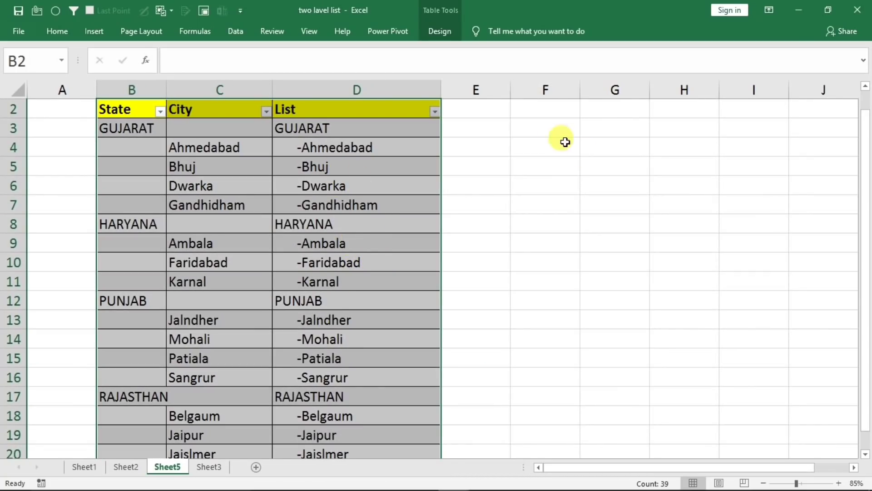
left_click(559, 129)
left_click_drag(580, 89, 616, 90)
left_click_drag(576, 128, 563, 185)
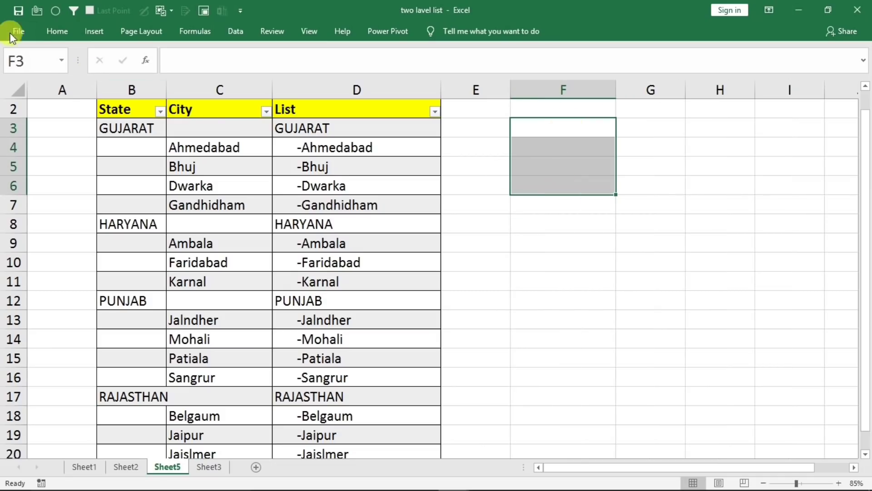
left_click(57, 32)
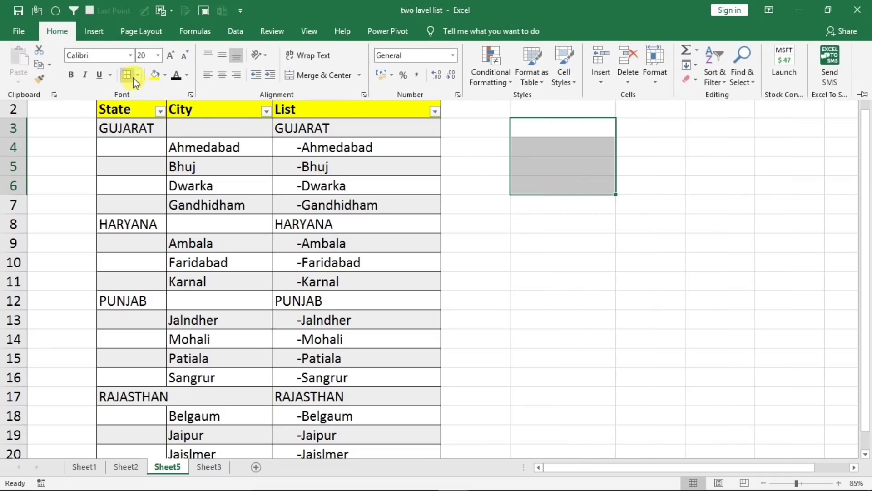
left_click(128, 78)
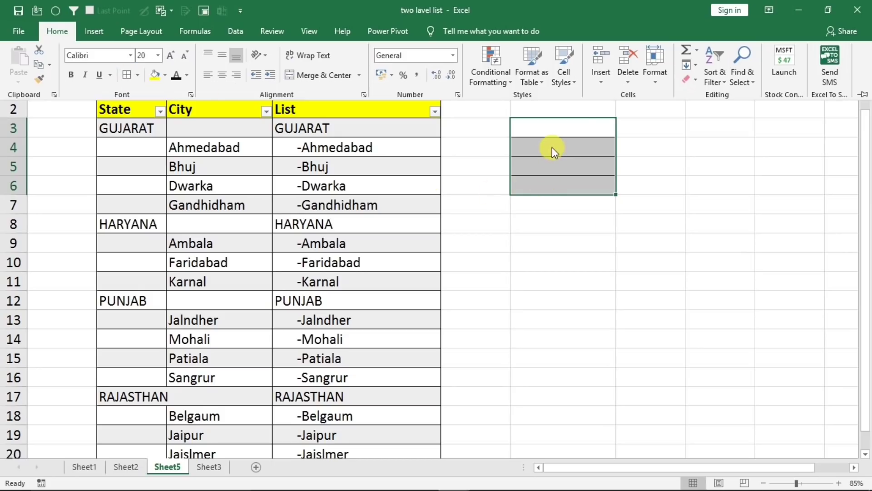
left_click(580, 129)
left_click(637, 104)
Set up data validation on cells F3:F6 that allows a List.
left_click(555, 131)
left_click_drag(538, 140, 533, 177)
scroll(408, 137, "up", 1)
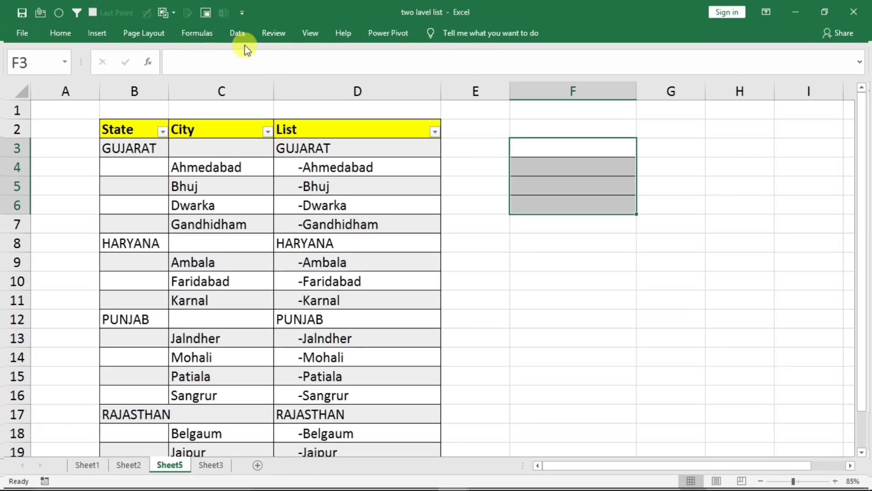
left_click(237, 34)
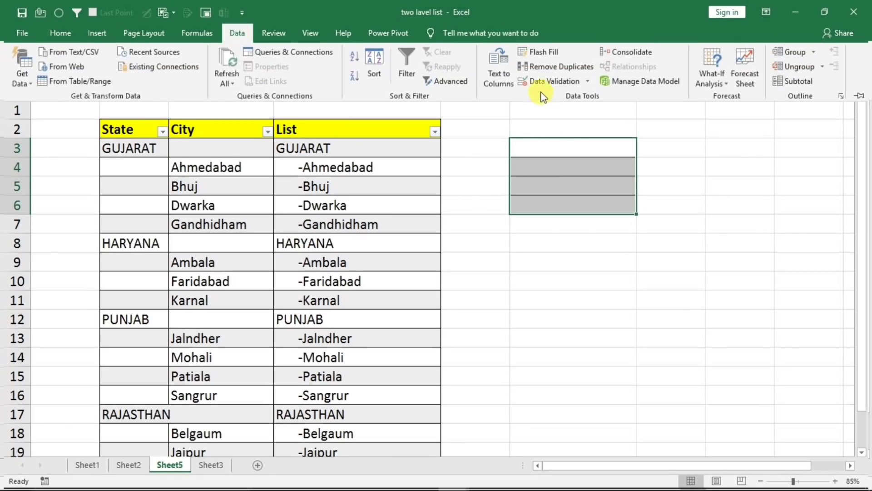
left_click(540, 81)
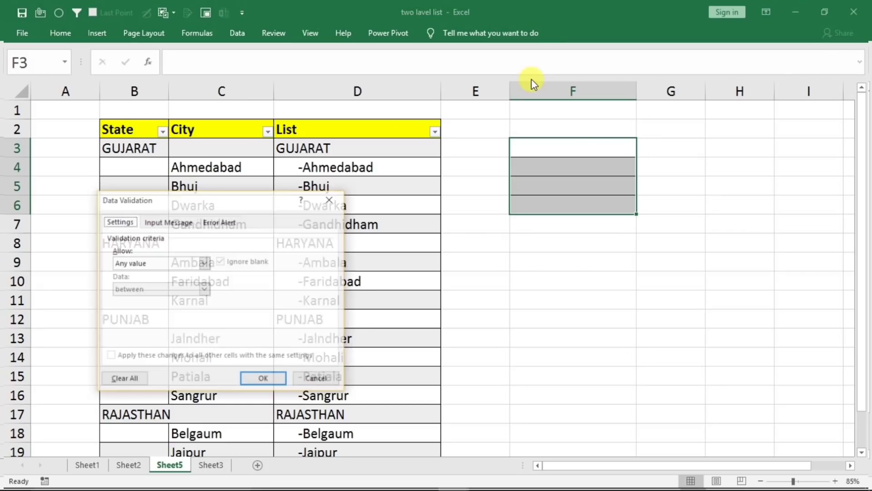
left_click(169, 263)
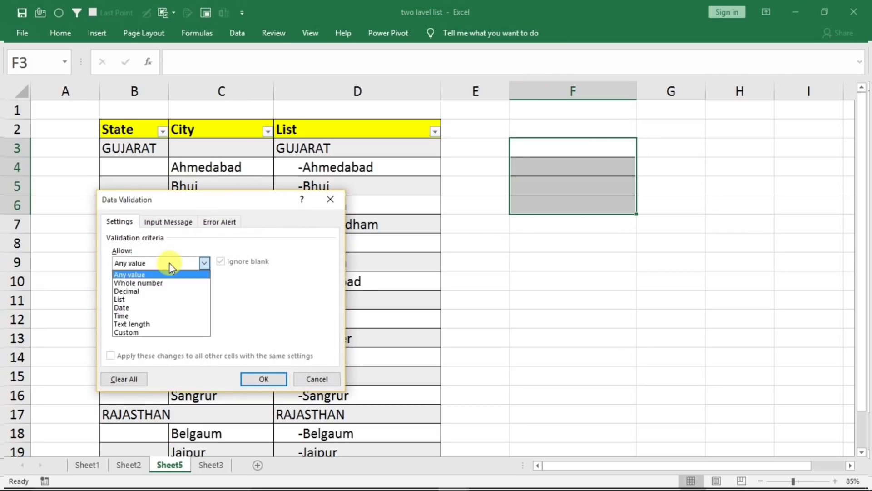
left_click(151, 302)
left_click(132, 314)
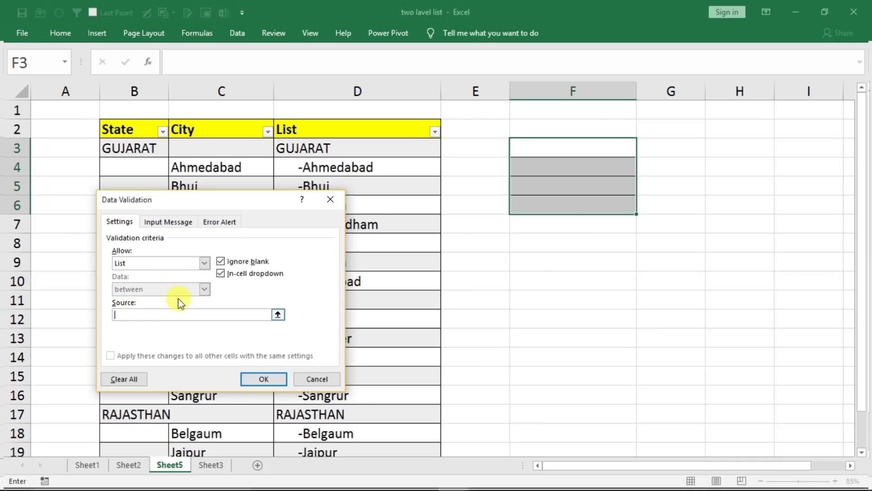
Use the List column range =$D$3:$D$20 as the validation source and apply the rule.
left_click(322, 149)
key("shift+Down")
key("shift+Down")
key("shift+Down")
key("shift+Down")
key("shift+Down")
key("shift+Down")
key("shift+Down")
key("shift+Down")
key("shift+Down")
key("shift+Down")
key("shift+Down")
key("shift+Down")
key("shift+Down")
key("shift+Down")
key("shift+Down")
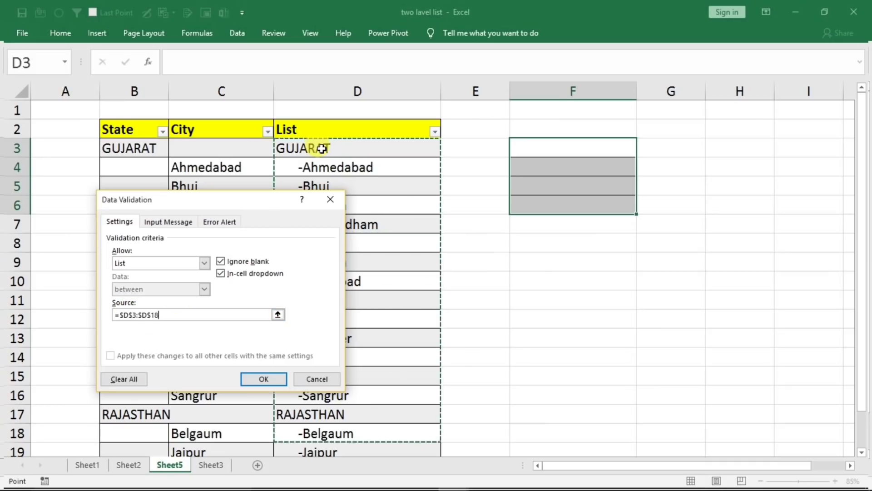
key("shift+Down")
key("shift+Down")
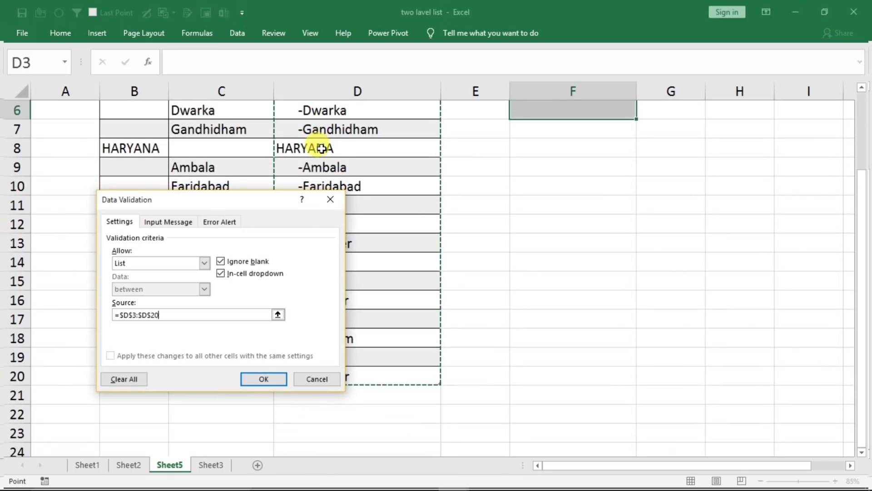
left_click(253, 378)
Choose GUJARAT from the drop-down list in cell F3.
scroll(453, 296, "up", 2)
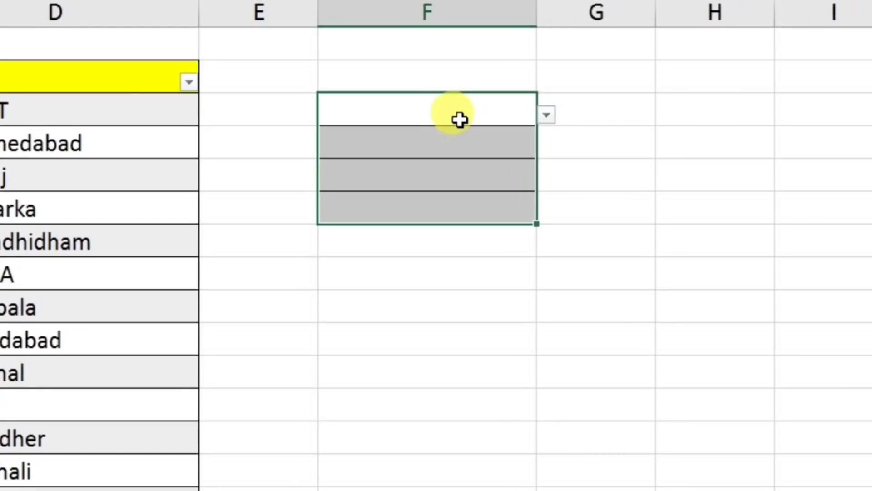
left_click(460, 119)
left_click(540, 106)
left_click(534, 116)
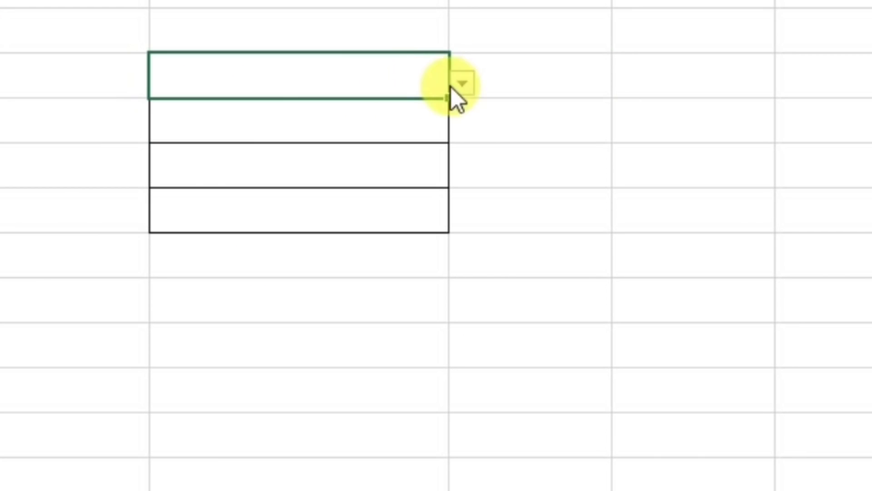
left_click(463, 85)
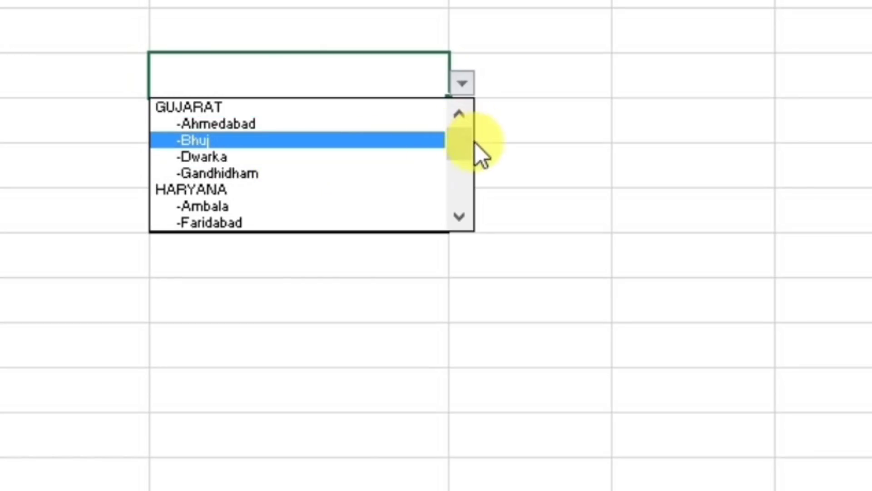
left_click(233, 107)
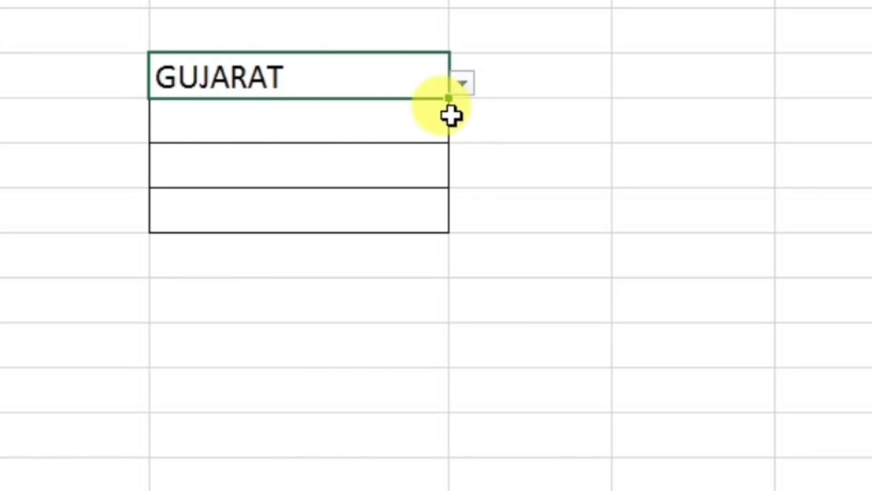
Choose -Dwarka from the drop-down list in F3, and browse through the list's other entries.
left_click(463, 89)
left_click(366, 156)
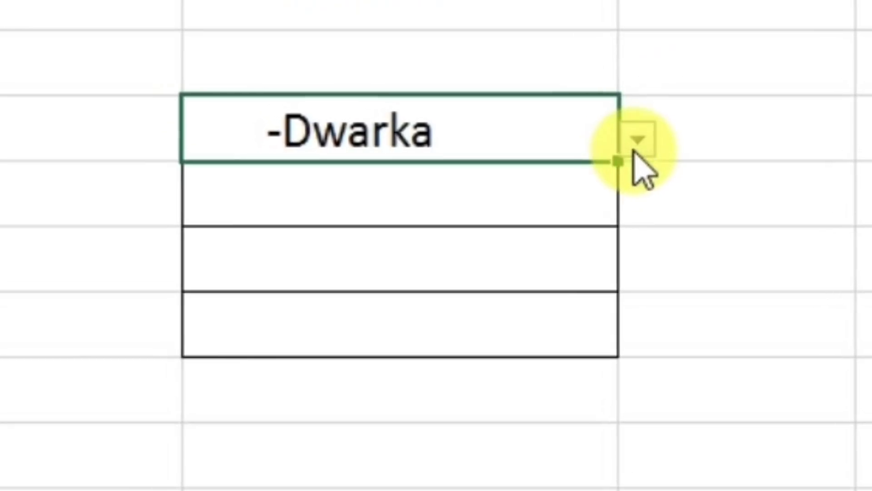
left_click(640, 146)
left_click_drag(639, 252, 629, 177)
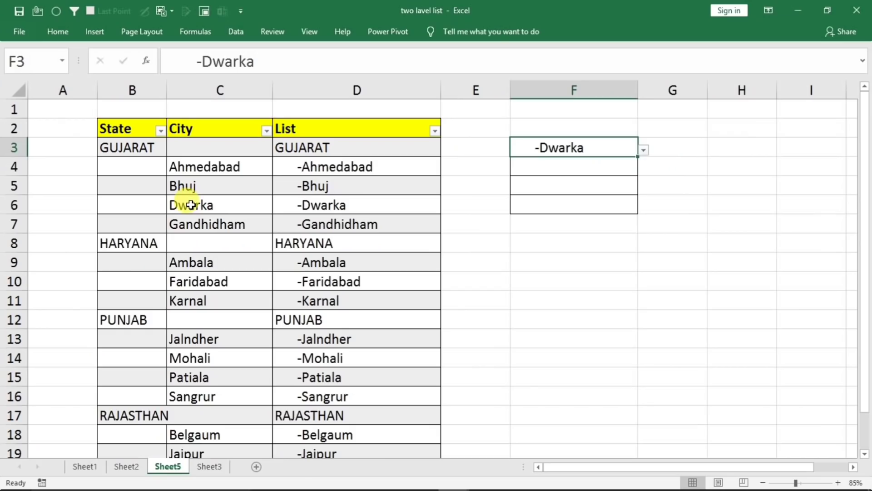
Insert a new row above the HARYANA row, at row 8 of the sheet.
left_click(191, 205)
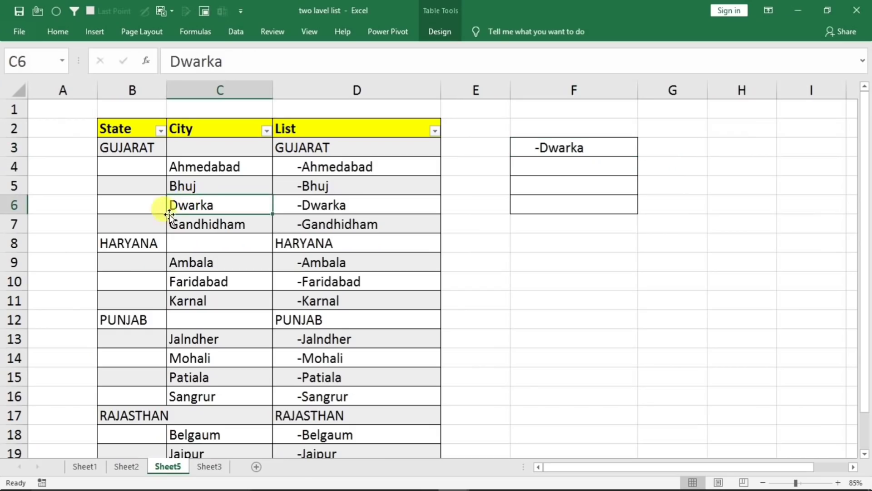
left_click(99, 223)
left_click(19, 243)
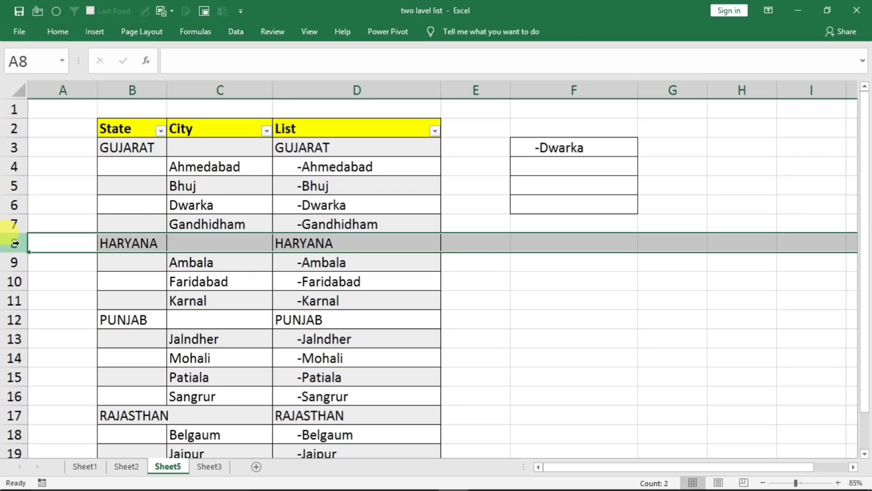
right_click(19, 243)
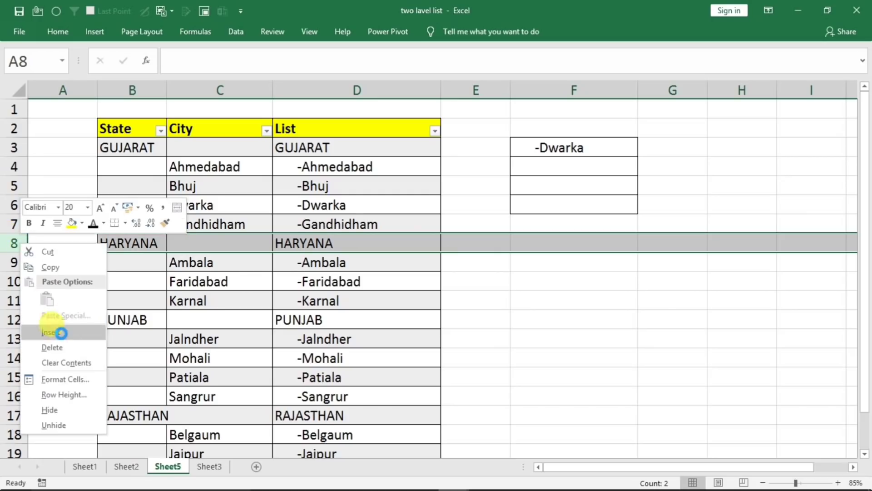
left_click(60, 333)
Enter xyz as a new city in cell C8.
left_click(177, 244)
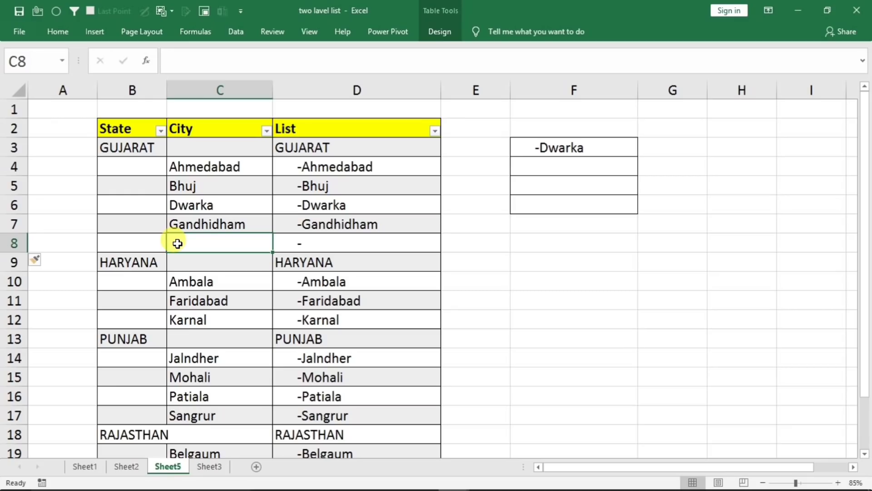
type("xyz")
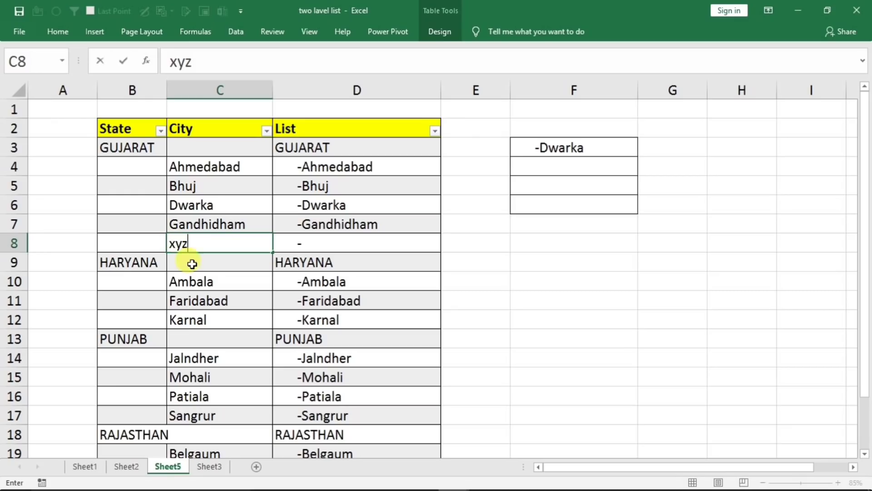
left_click(187, 302)
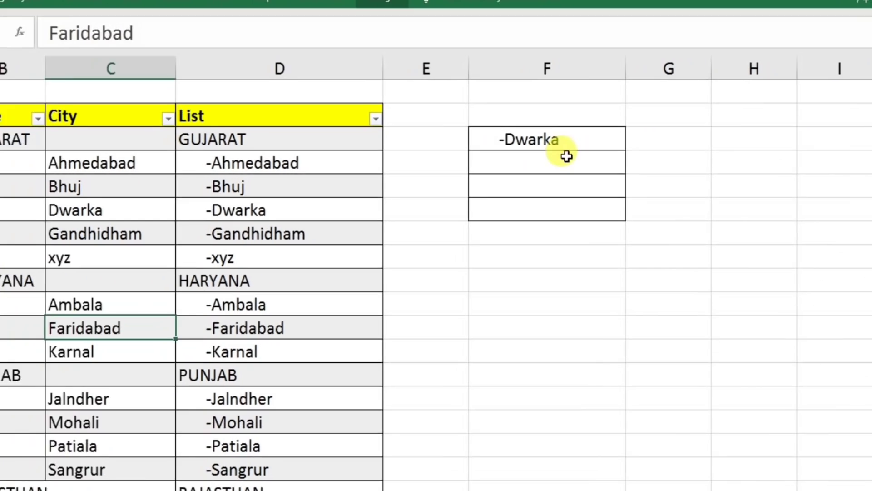
Check the drop-down list in F3 for the newly added city xyz.
left_click(600, 149)
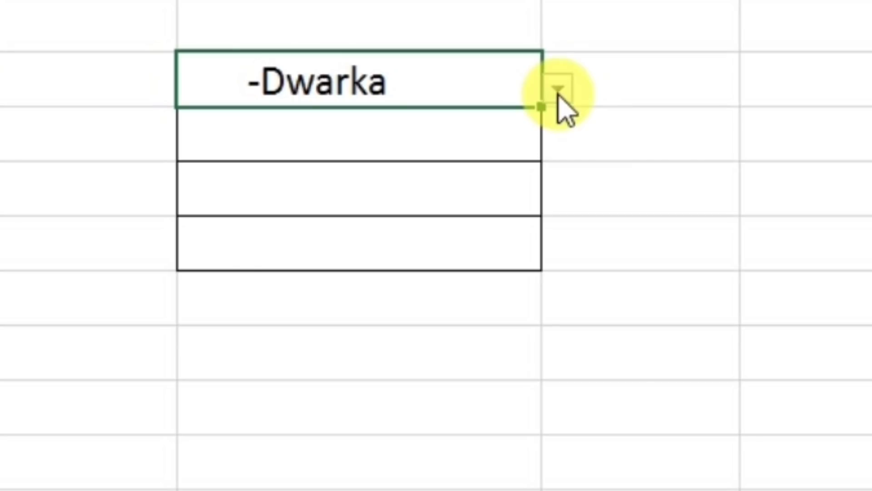
left_click(585, 109)
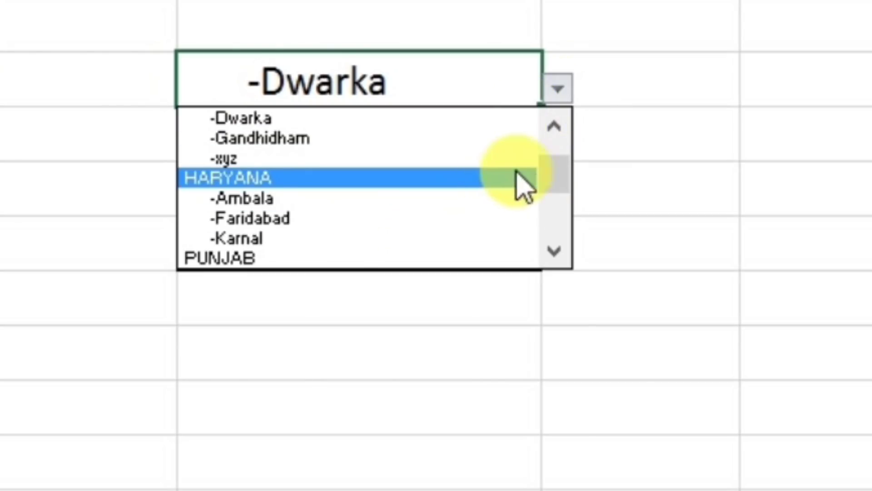
left_click_drag(561, 195, 486, 184)
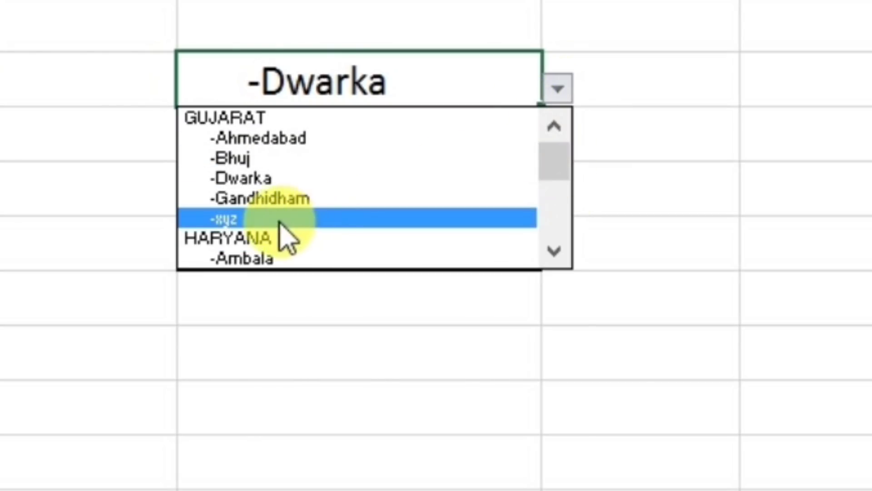
key("Down")
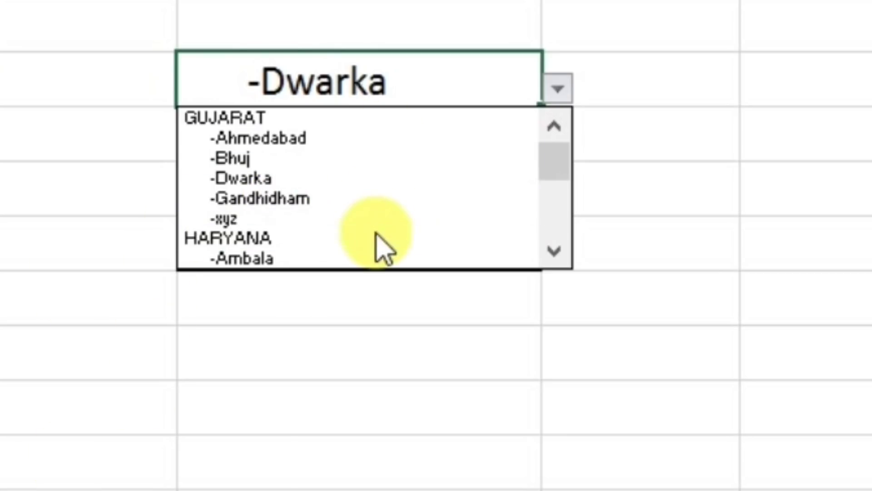
left_click(308, 385)
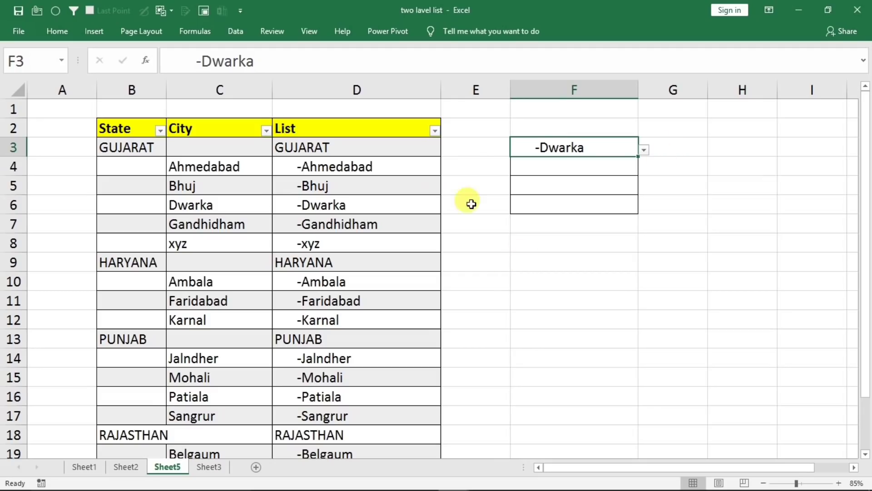
Narrow column D to fit its list entries and reduce the width of column A.
left_click_drag(440, 89, 380, 91)
left_click_drag(96, 89, 61, 89)
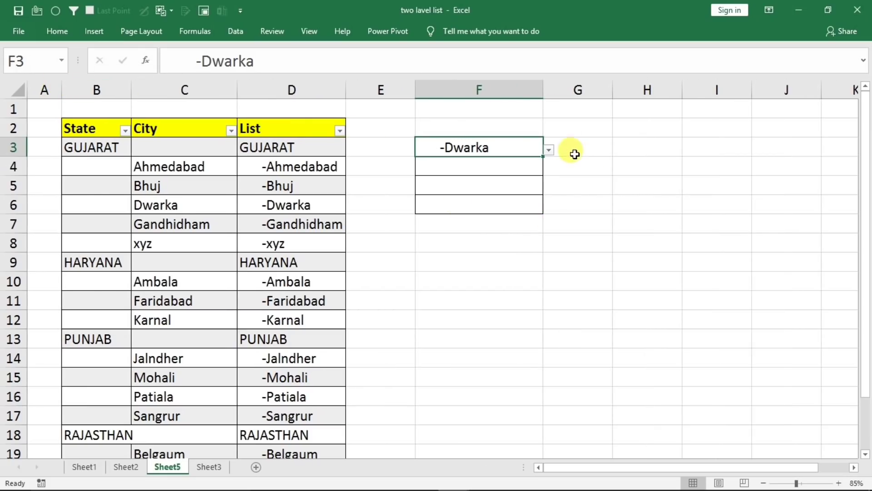
Enter the formula =IF(LEFT(F3,5)=" ","P","O") in cell G3, testing whether the F3 entry starts with five spaces.
left_click(592, 149)
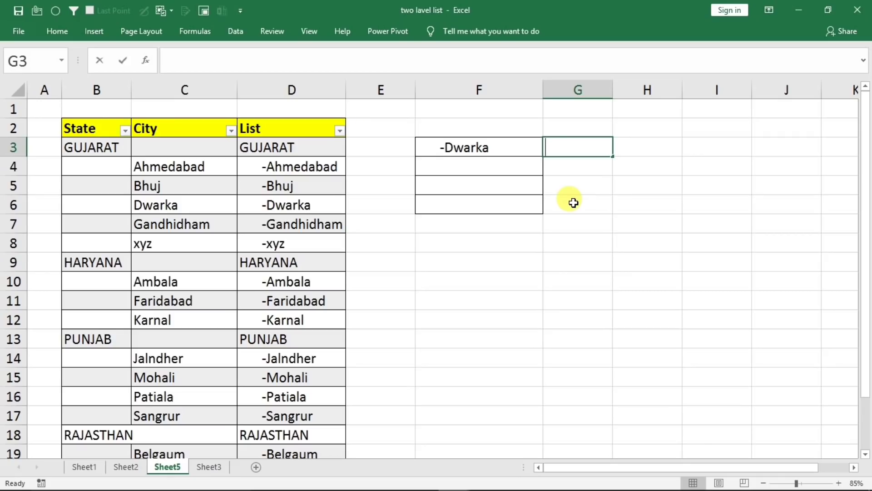
type("=if")
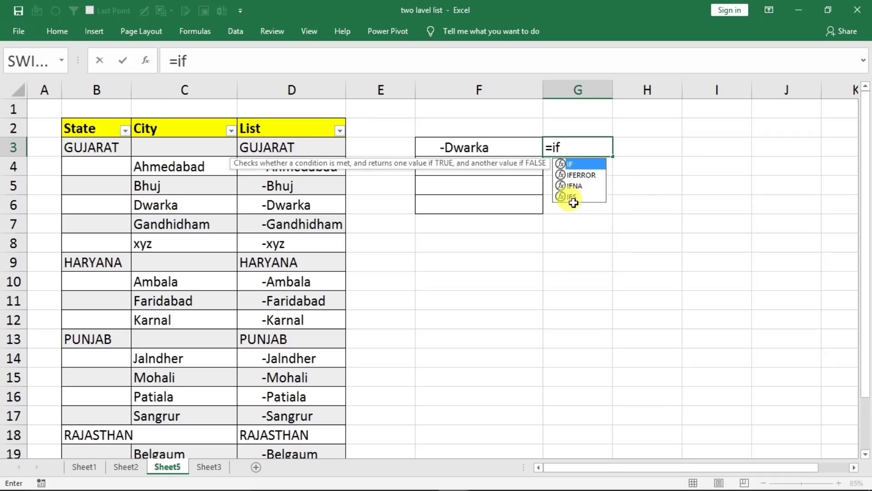
type("(")
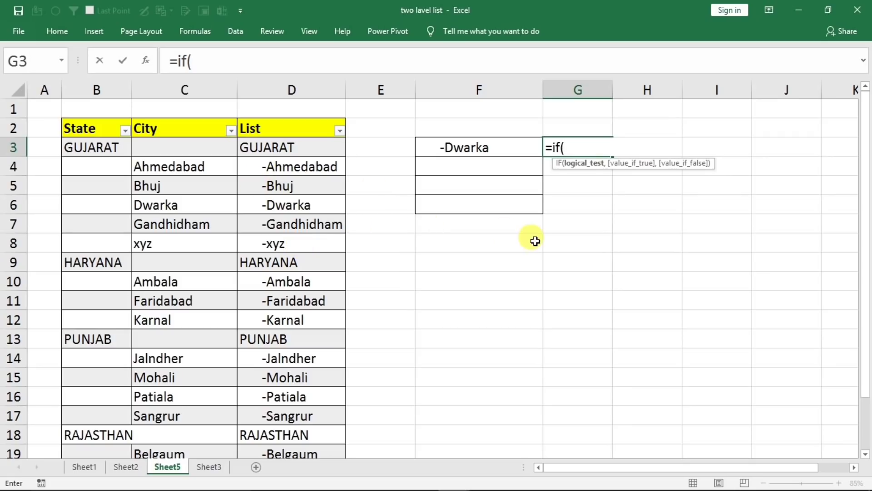
type("left")
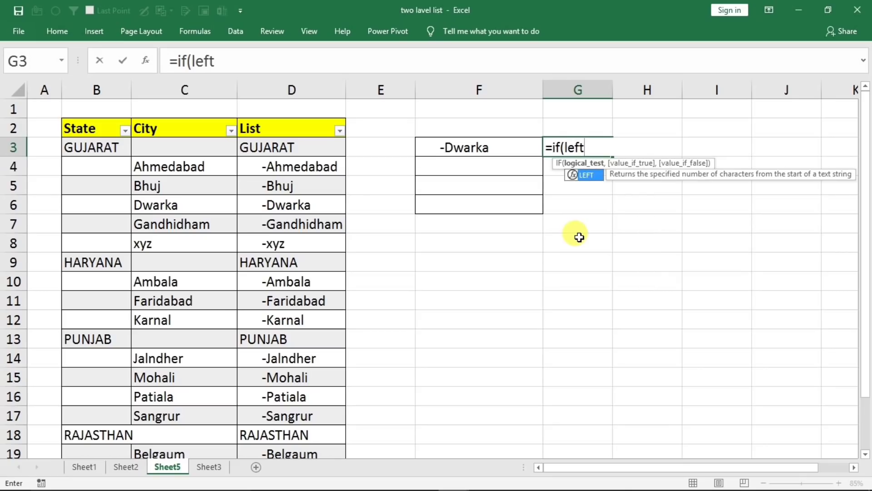
type("(")
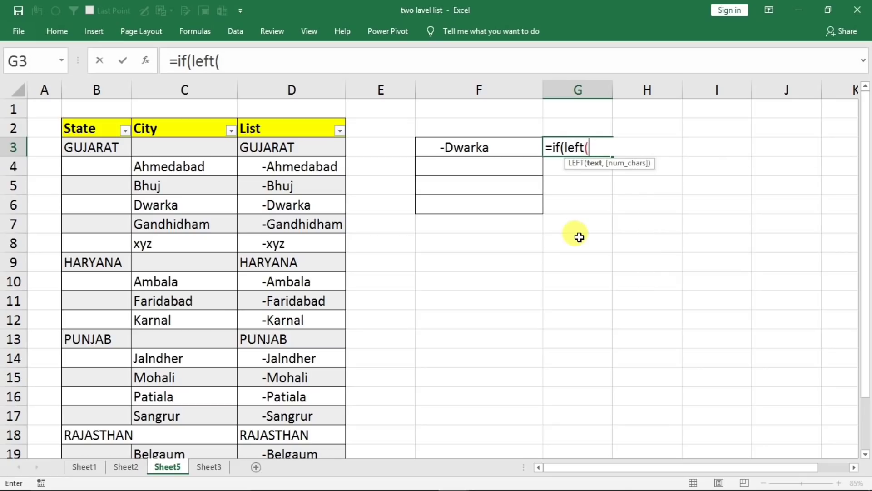
left_click(478, 150)
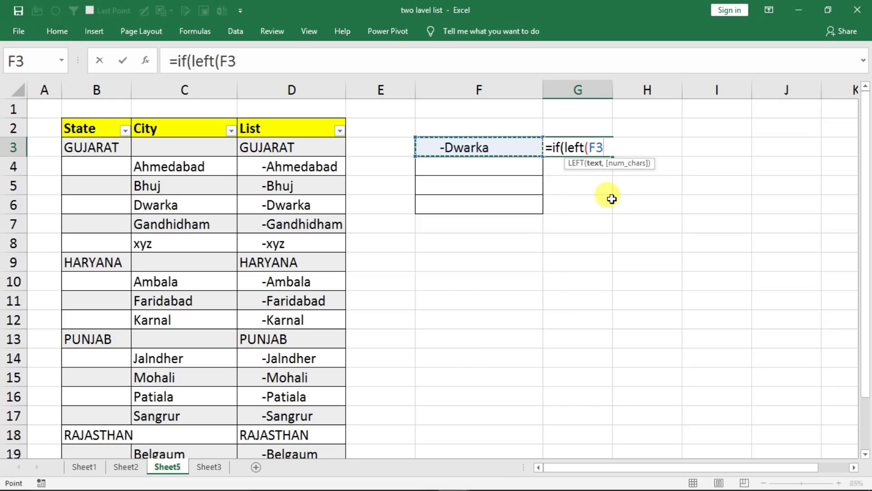
type(",5")
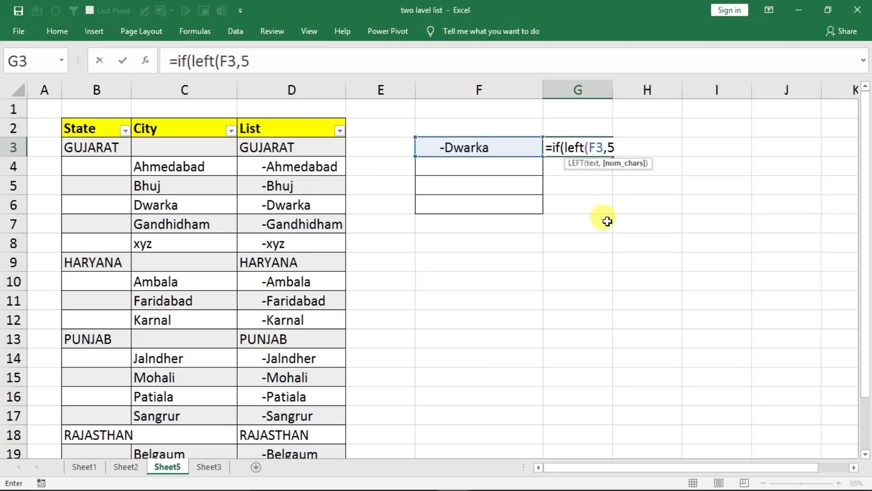
type(")=")
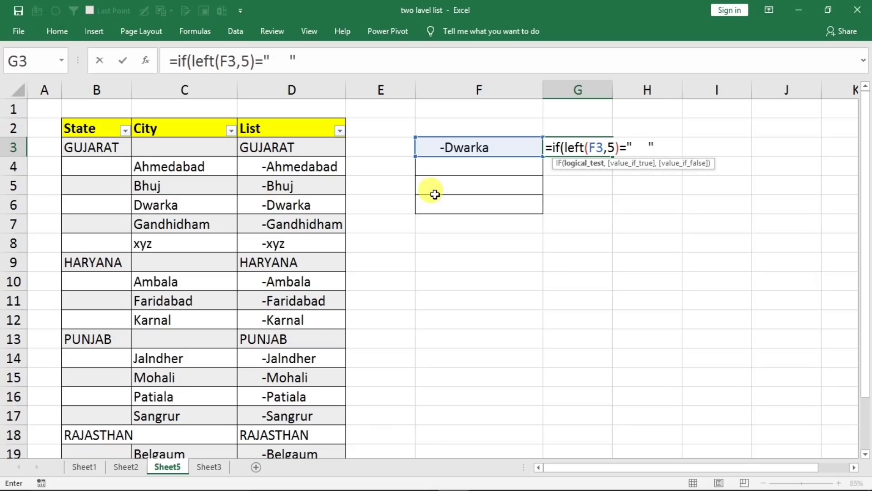
type(",\"P")
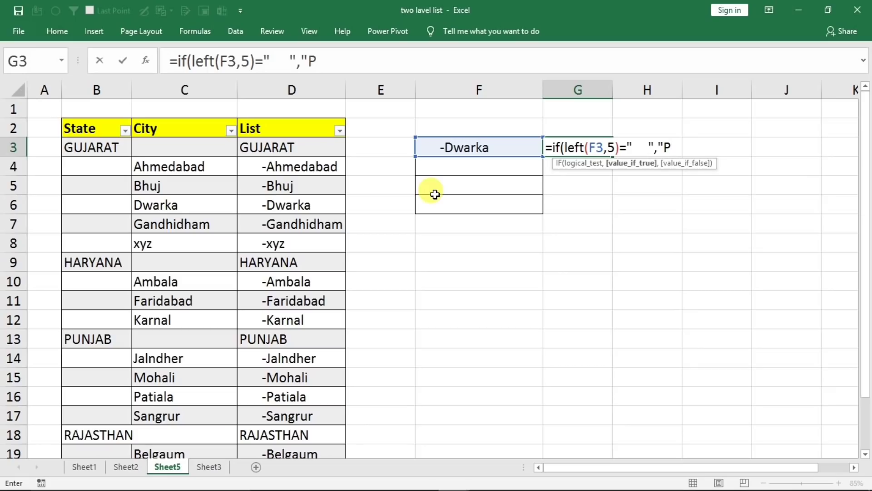
type("\",\"O")
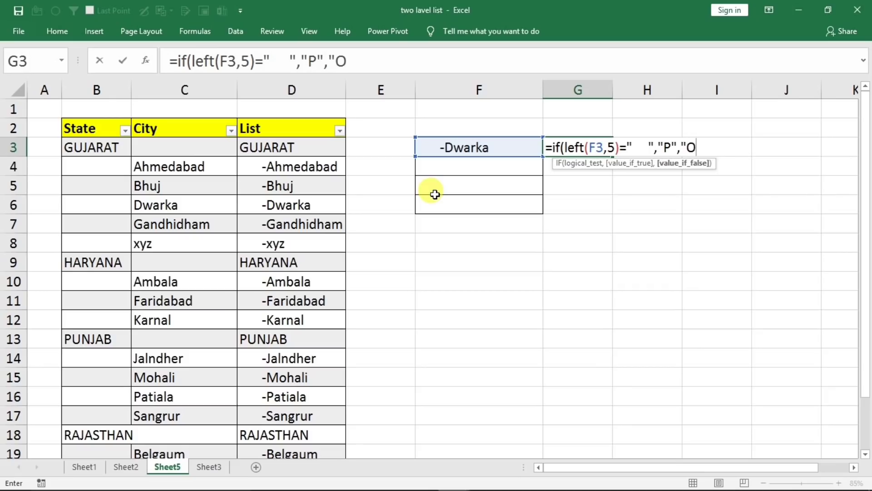
type("\")")
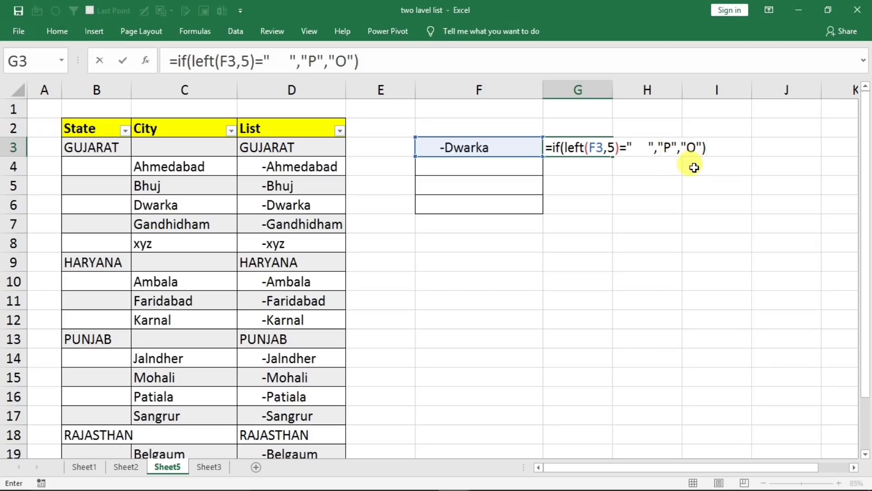
key("Return")
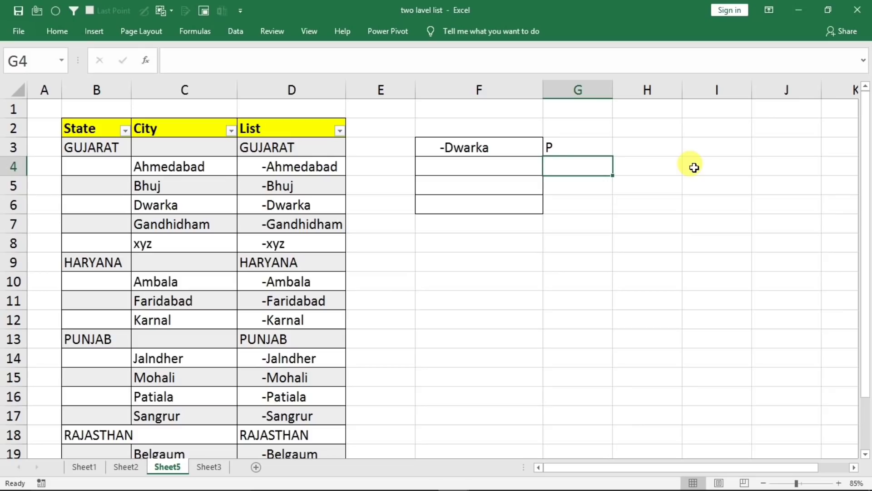
Fill the G3 formula down to G6 and set the font of G3:G6 to Wingdings 2.
left_click(588, 147)
left_click_drag(614, 156, 604, 211)
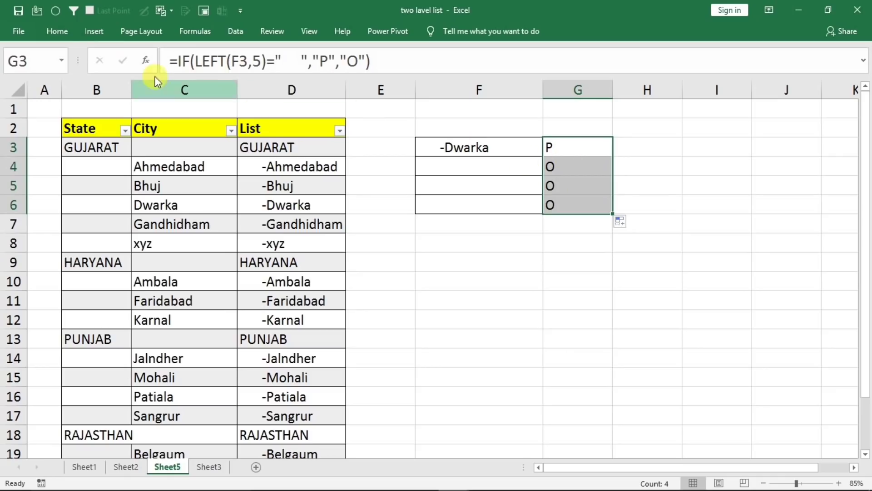
left_click(57, 31)
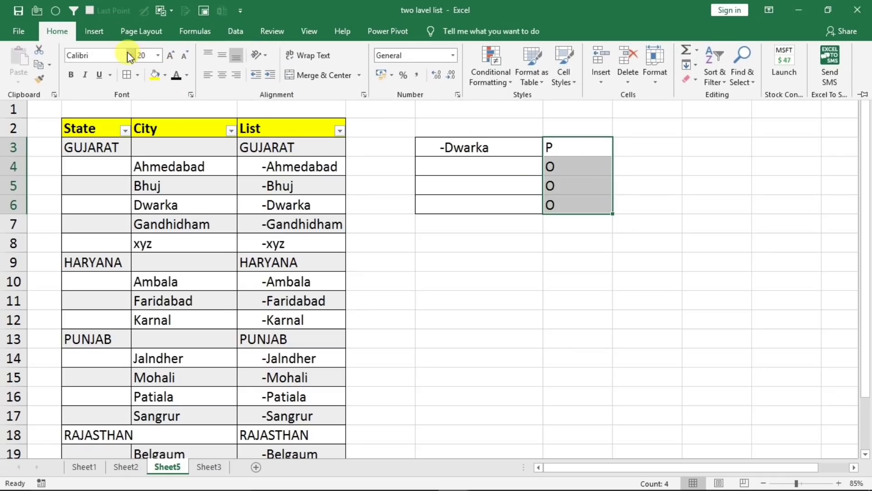
left_click(130, 55)
scroll(241, 124, "down", 1)
left_click_drag(240, 124, 241, 380)
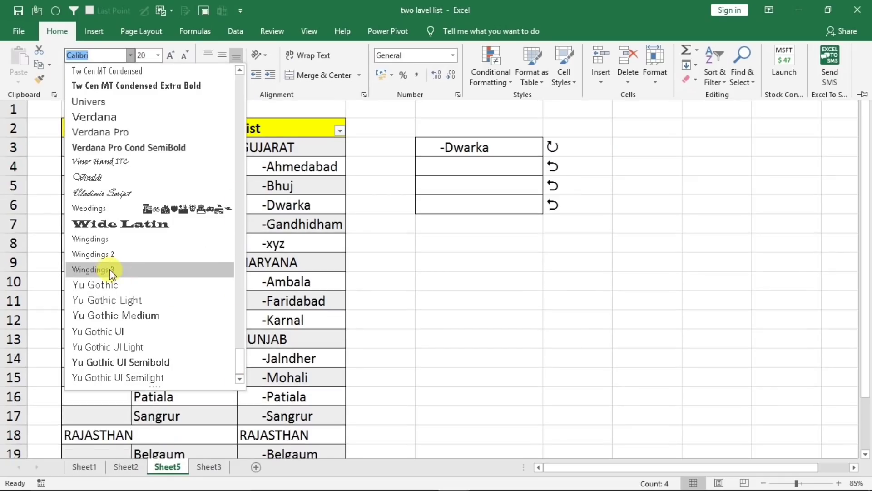
left_click(107, 256)
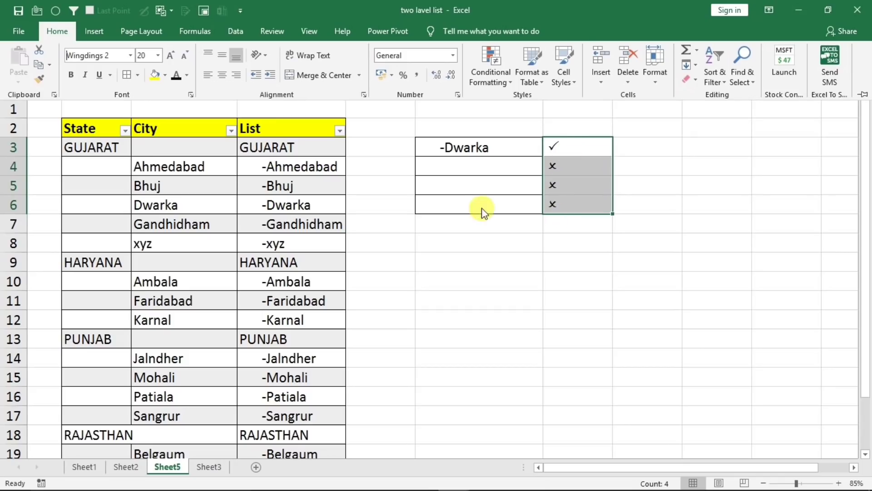
Choose -Bhuj in F4 and GUJARAT in F5 from their drop-down lists.
left_click(471, 164)
left_click(546, 171)
left_click(448, 195)
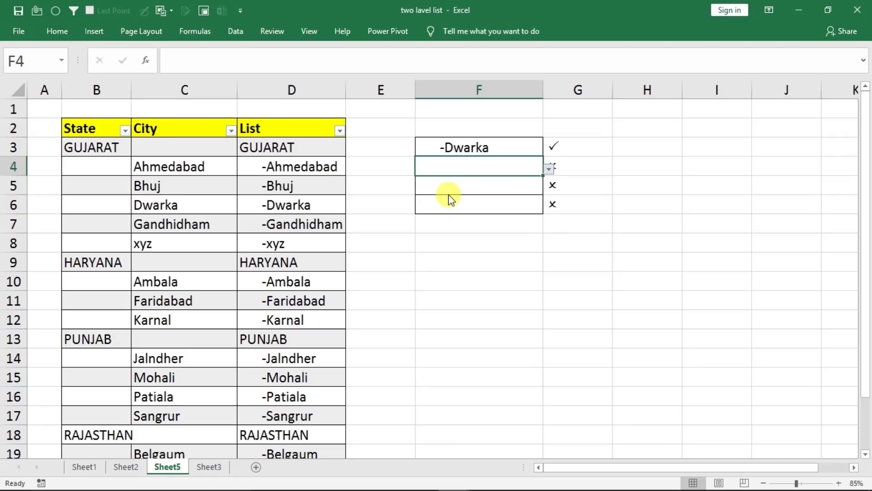
left_click(490, 194)
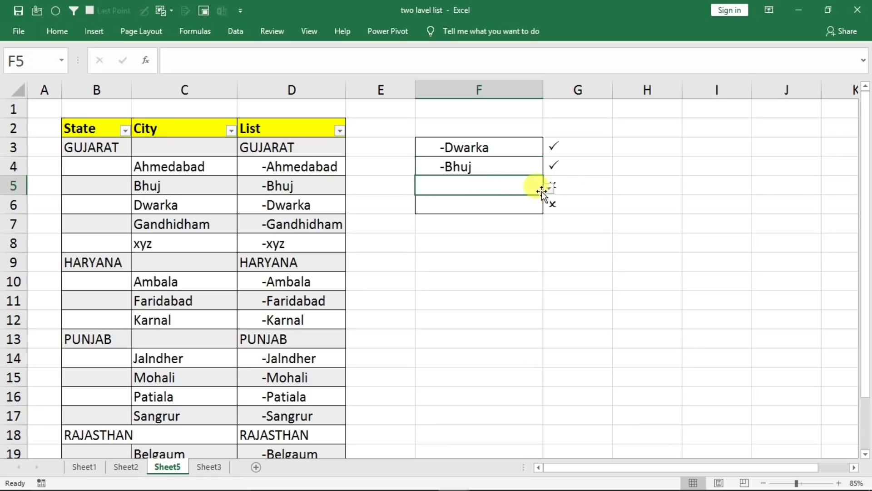
left_click(549, 187)
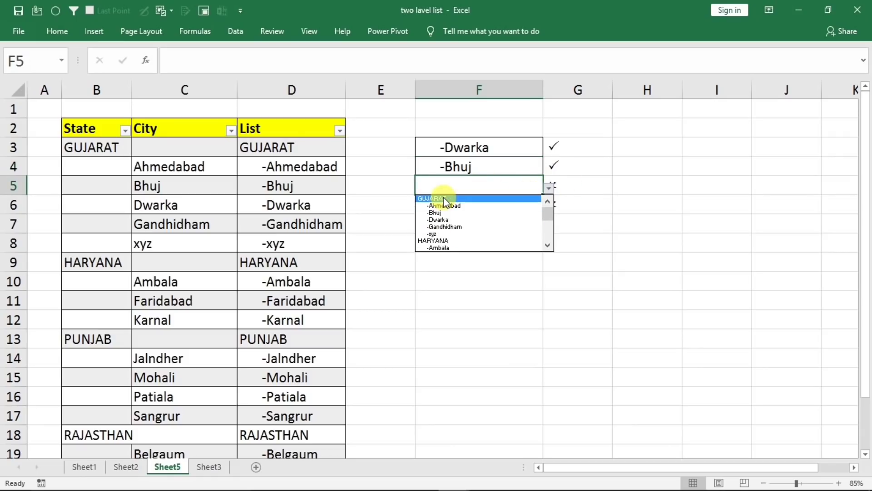
left_click(443, 197)
left_click(510, 200)
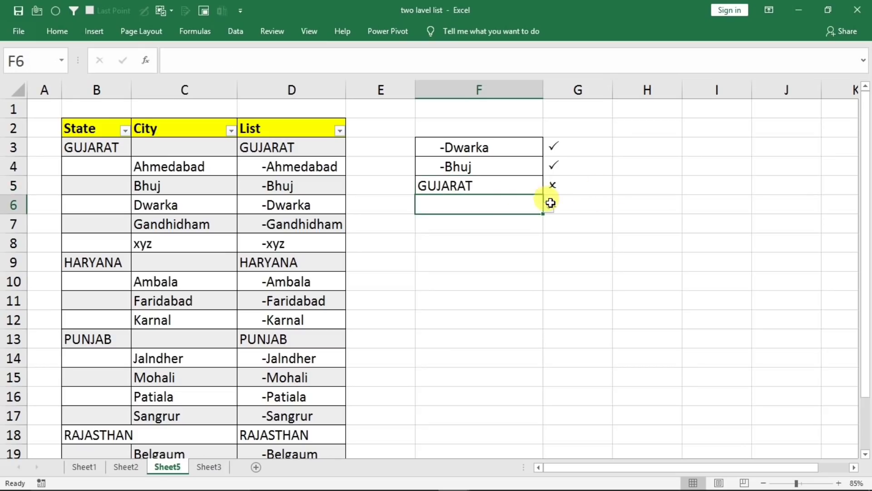
left_click(573, 280)
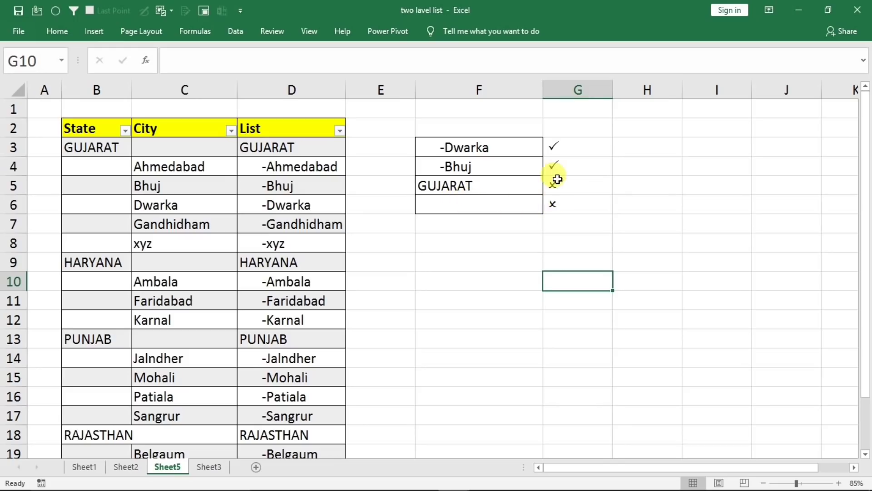
Start a Text That Contains conditional formatting rule on G3:G6 for the text P.
left_click(565, 149)
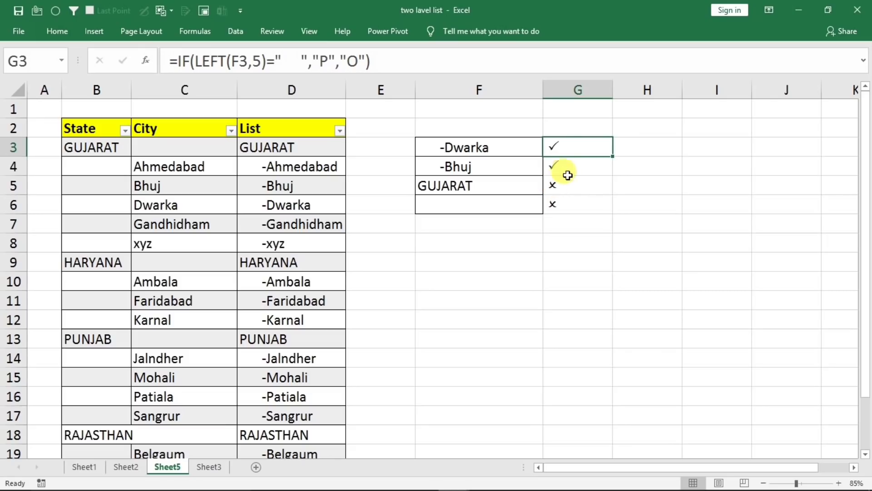
left_click_drag(562, 151, 563, 205)
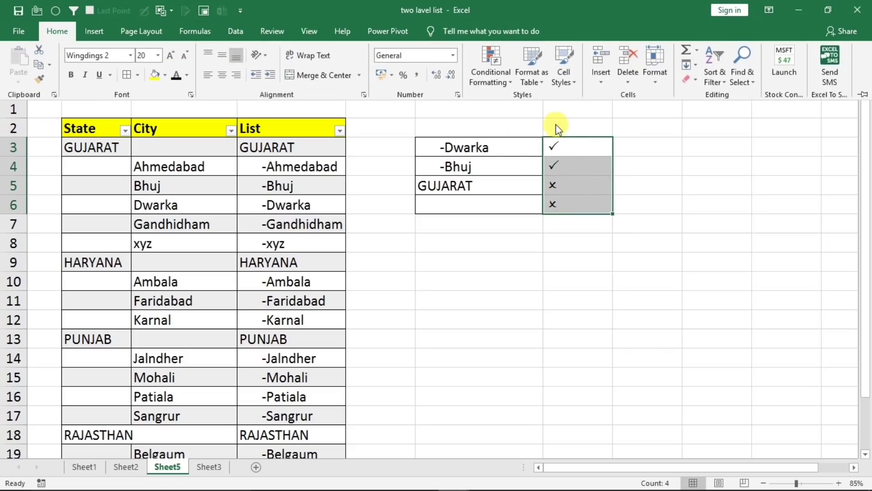
left_click(497, 85)
mouse_move(536, 104)
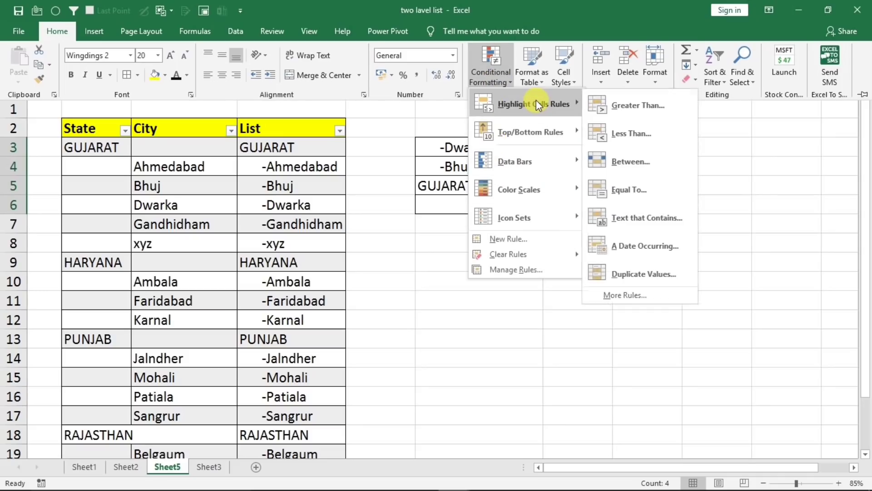
left_click(635, 222)
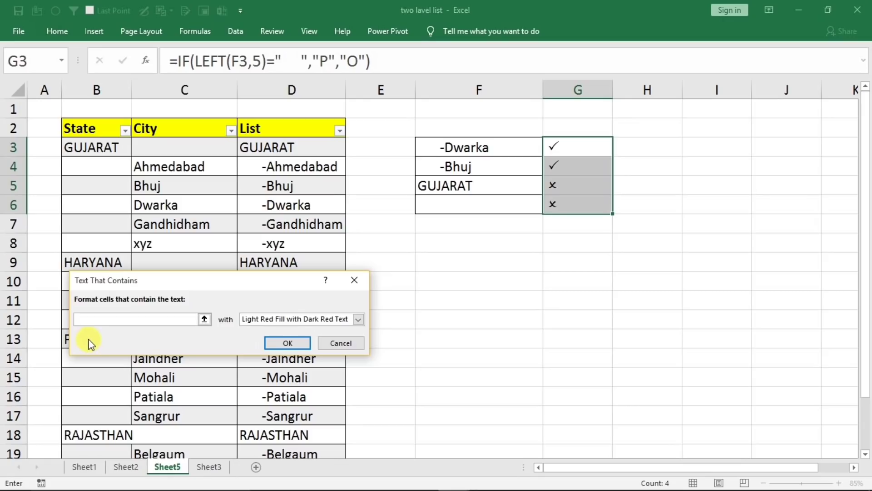
type("P")
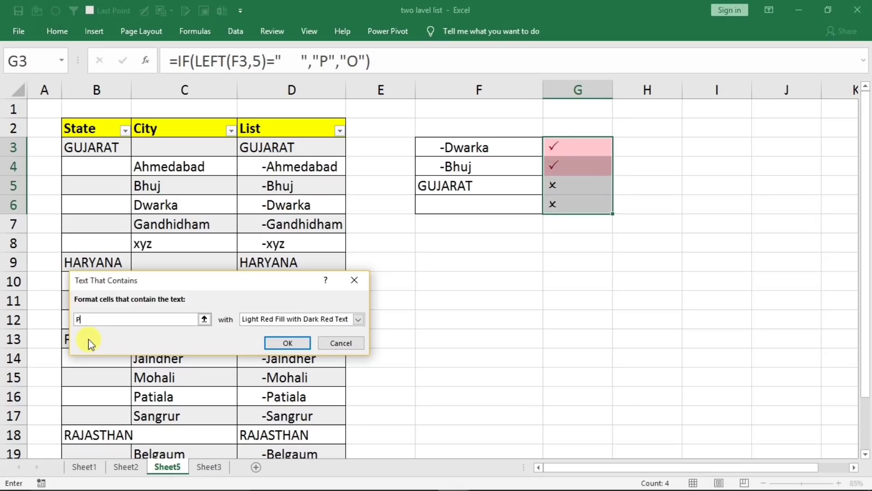
Give the P rule a custom format with the recently used green font color and apply it.
left_click(356, 319)
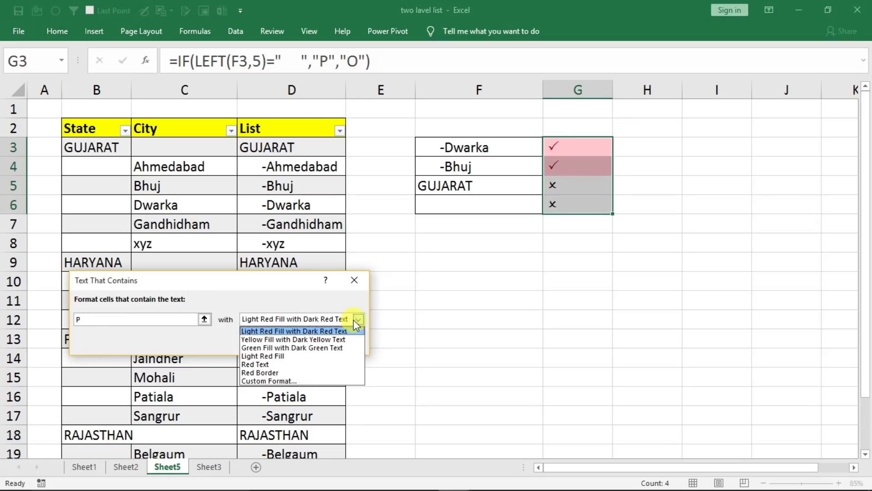
left_click(268, 381)
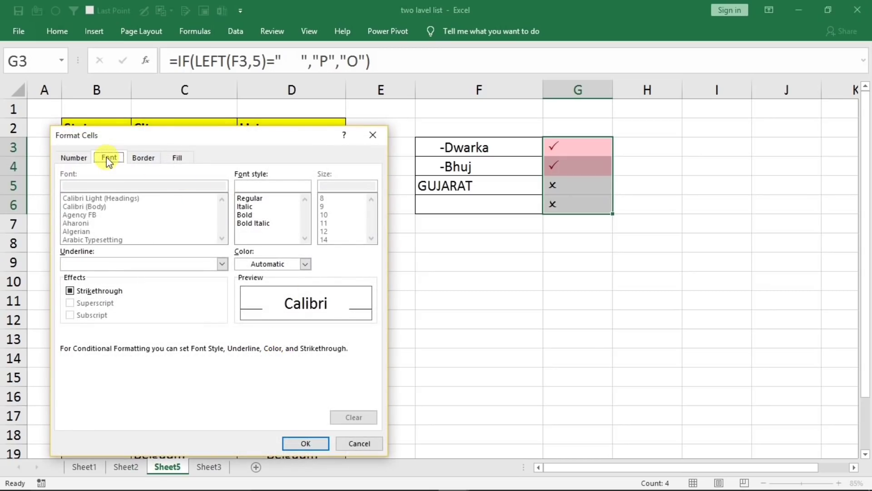
left_click(304, 264)
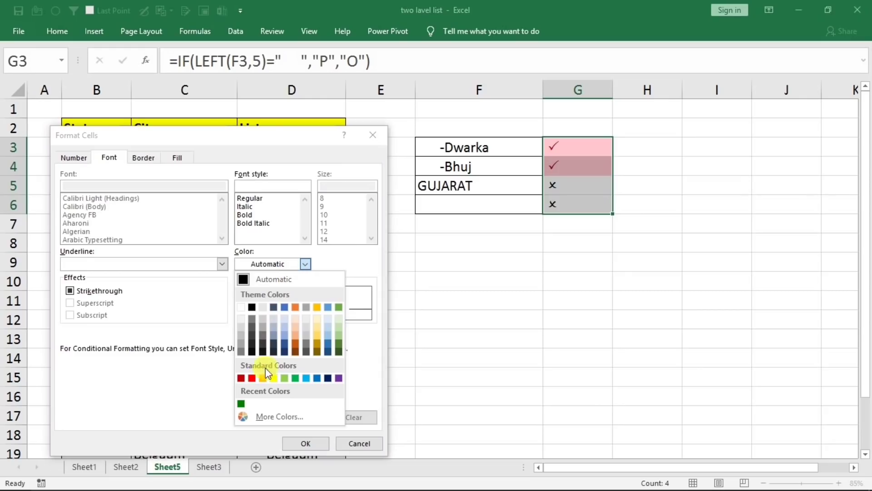
left_click(241, 403)
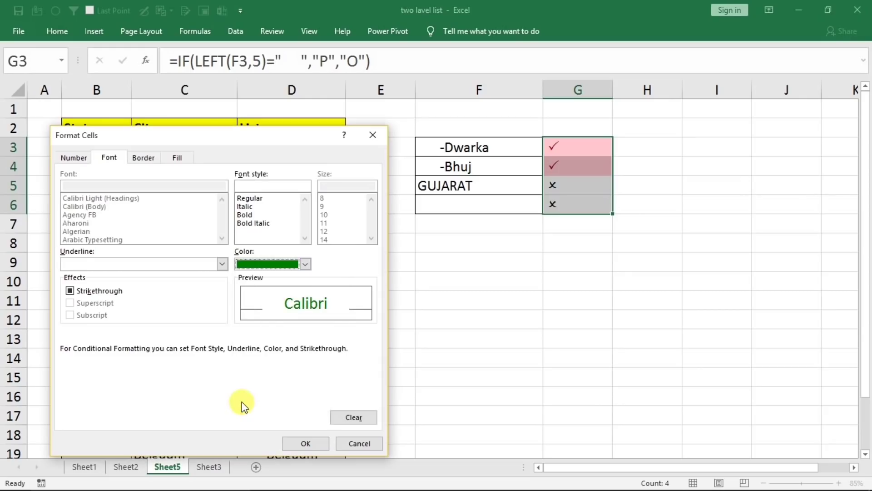
left_click(293, 444)
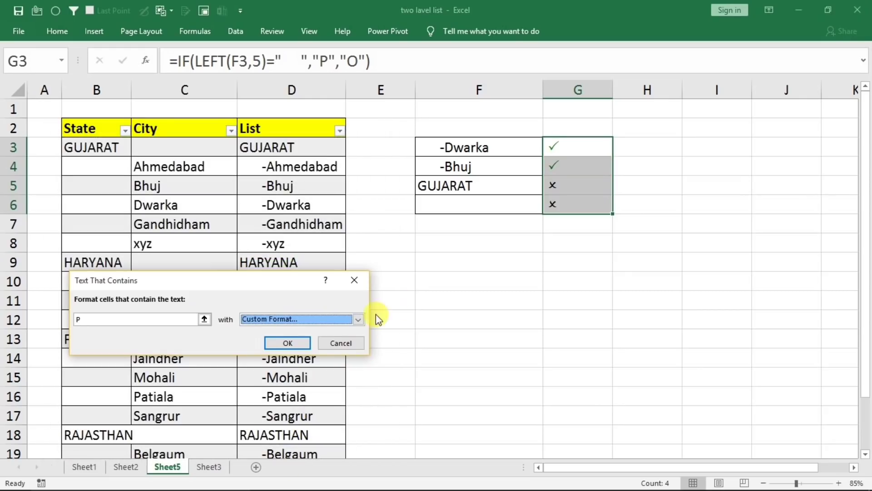
left_click(289, 345)
left_click(668, 222)
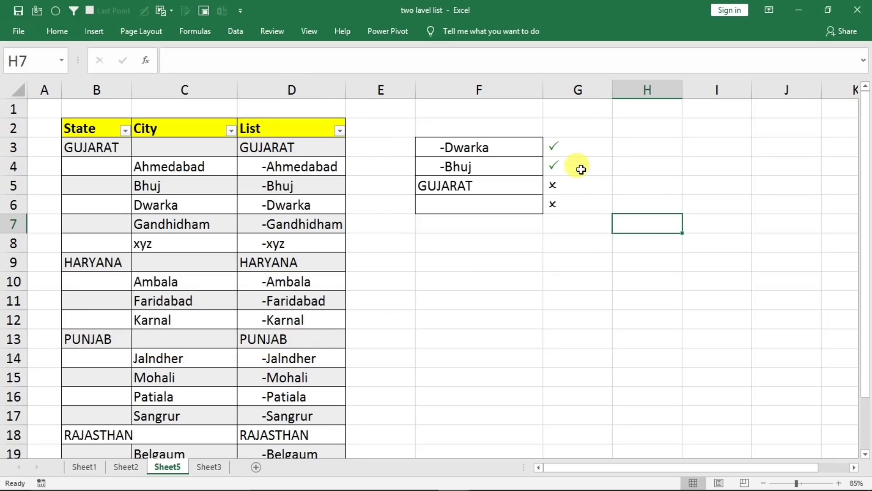
Start a second Text That Contains conditional formatting rule on the mark cells G3:G6.
left_click_drag(569, 148, 568, 204)
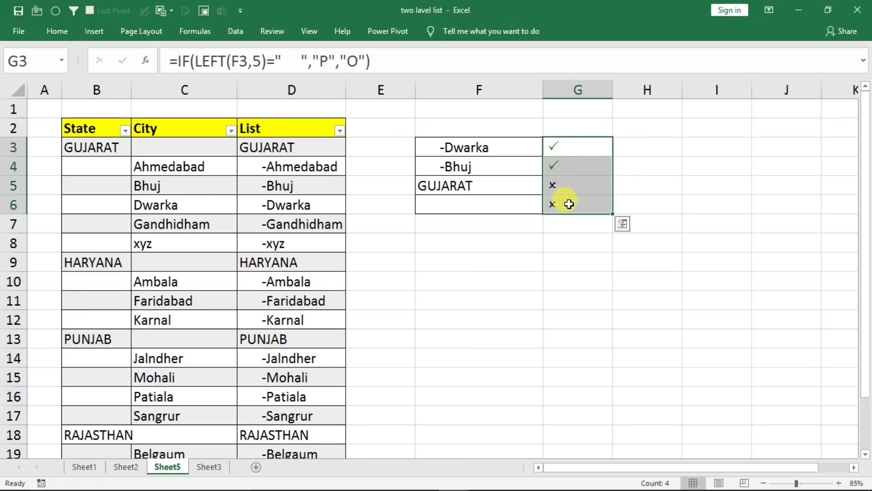
left_click(569, 203)
left_click_drag(563, 146, 566, 199)
left_click(566, 201)
left_click(570, 148)
key("shift+Down")
key("shift+Down")
key("shift+Down")
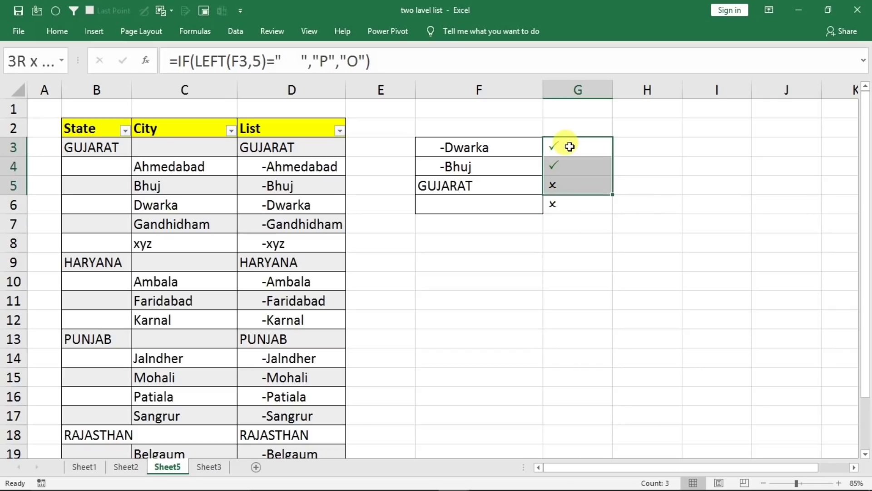
left_click(60, 32)
left_click(496, 82)
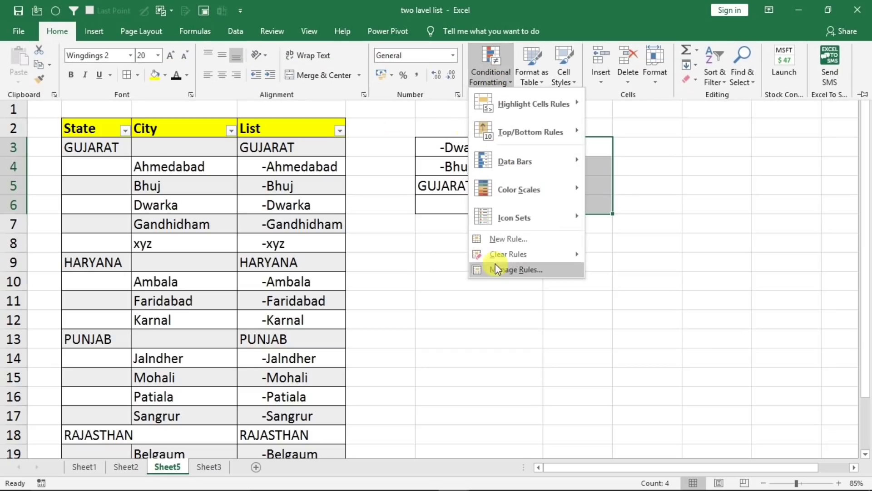
mouse_move(523, 106)
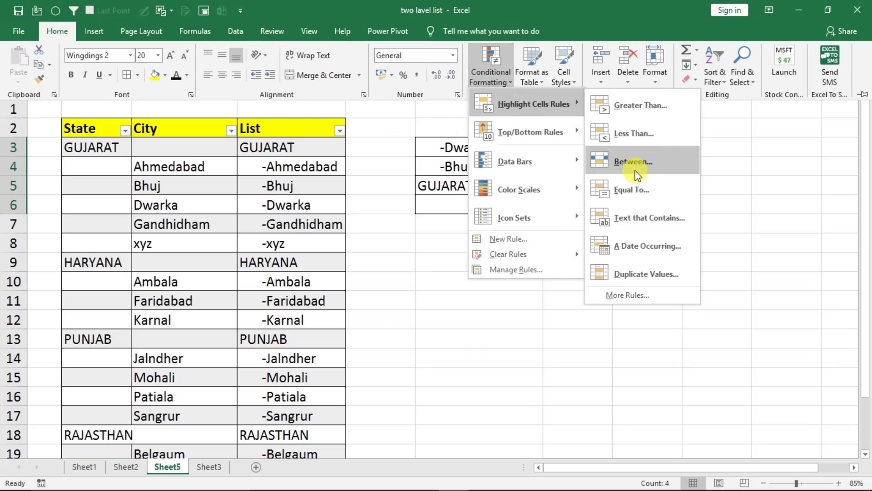
left_click(641, 217)
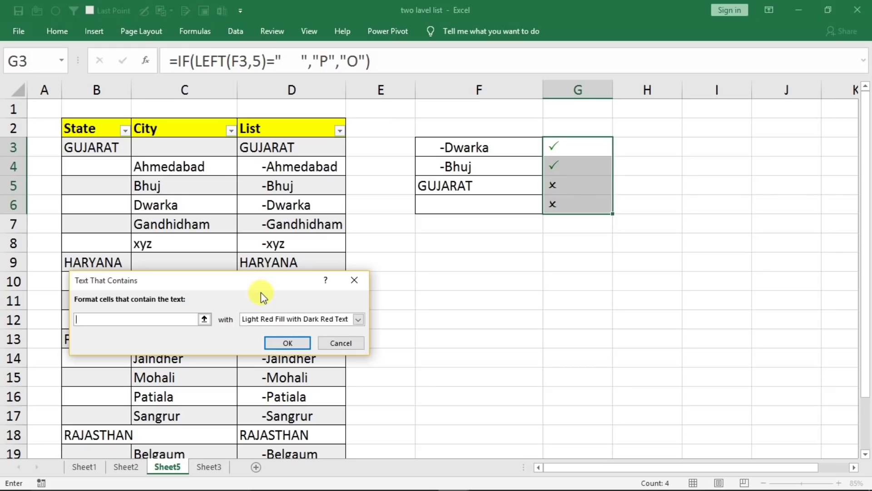
Set the rule to format cells containing O with Red Text and apply it.
type("O")
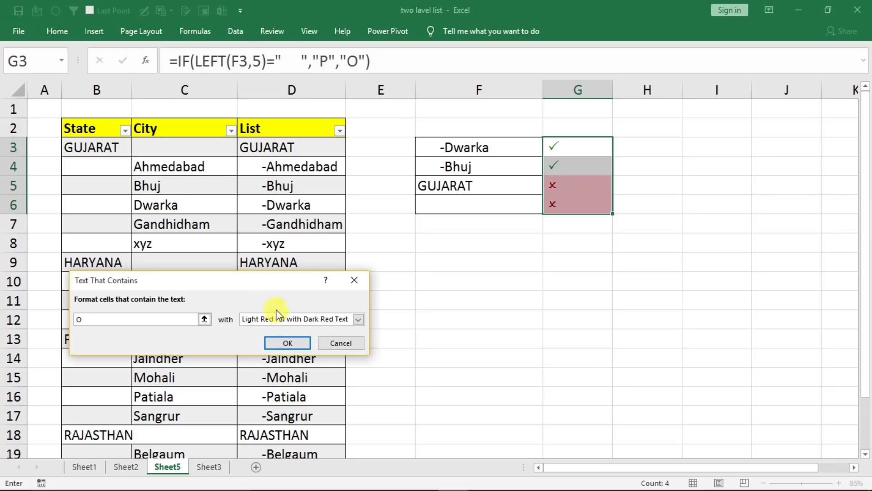
left_click(353, 321)
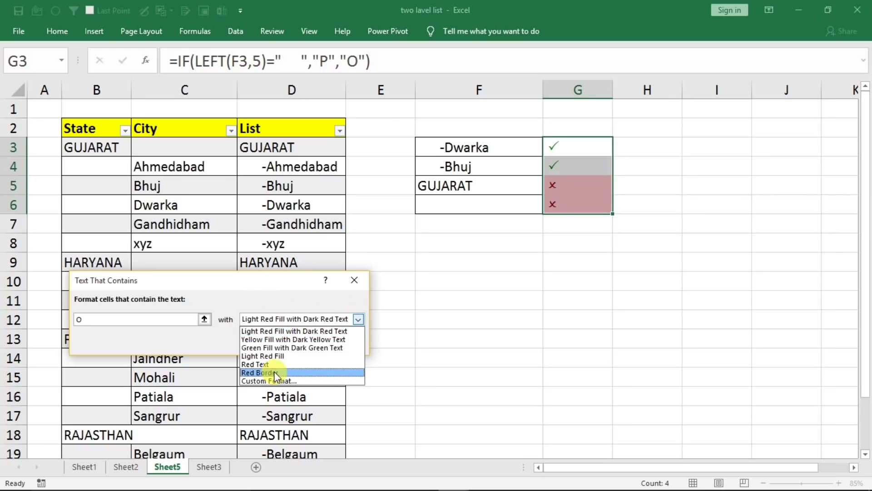
left_click(257, 364)
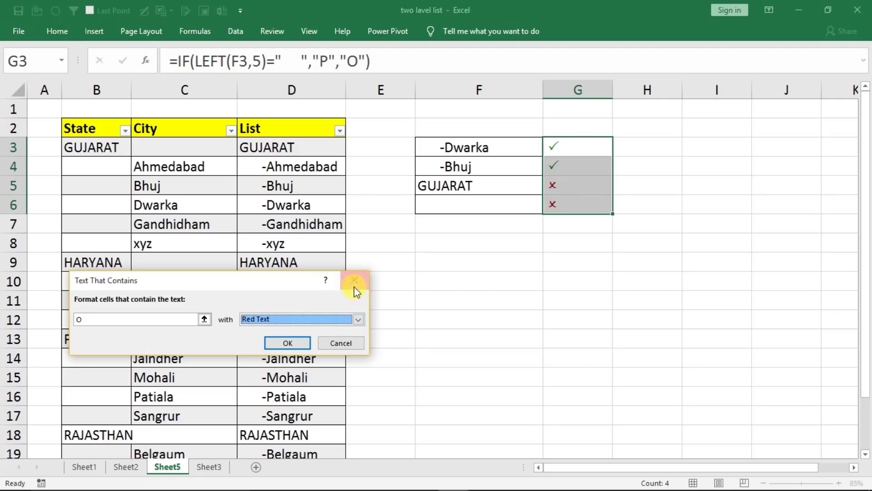
left_click(274, 345)
left_click(573, 280)
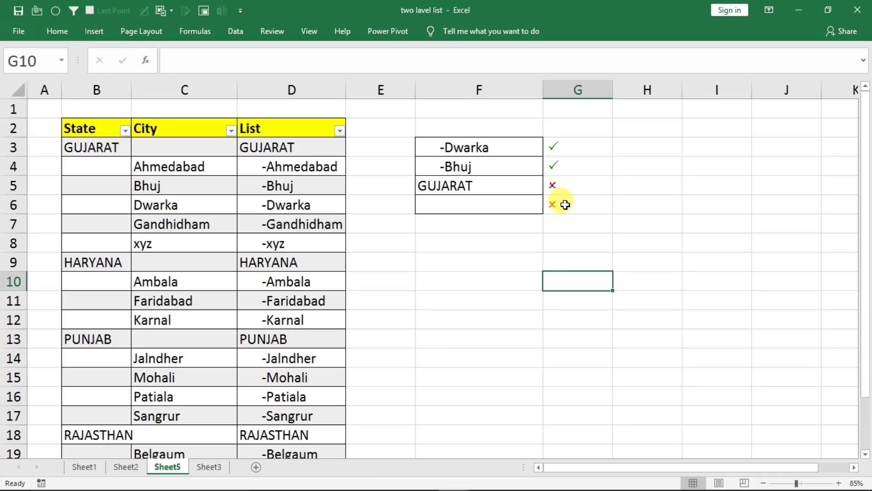
Examine the empty F6 cell, the marks in G3:G6 and the IF formula in G3.
left_click(470, 207)
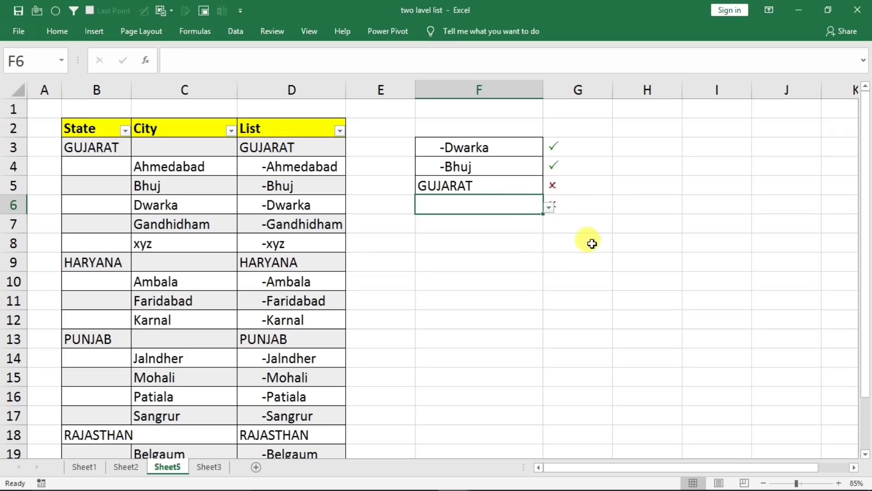
left_click(577, 147)
double_click(576, 147)
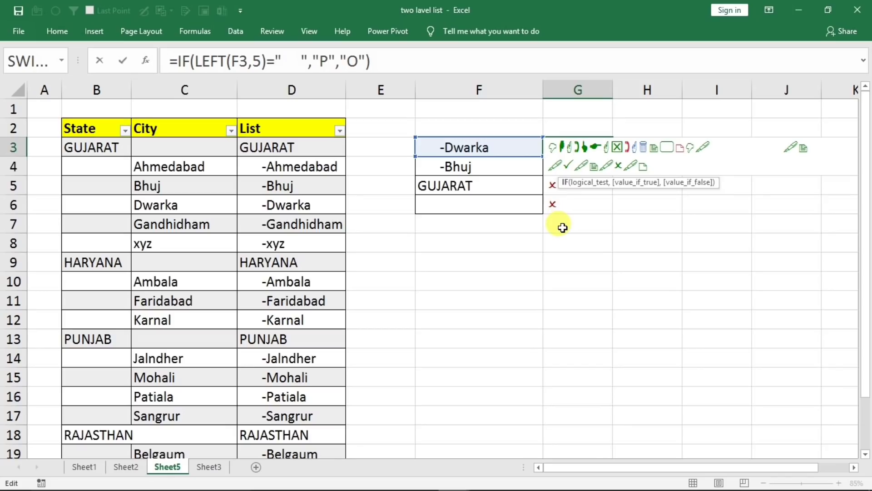
key("Return")
left_click_drag(555, 143, 554, 203)
left_click(554, 203)
left_click(585, 146)
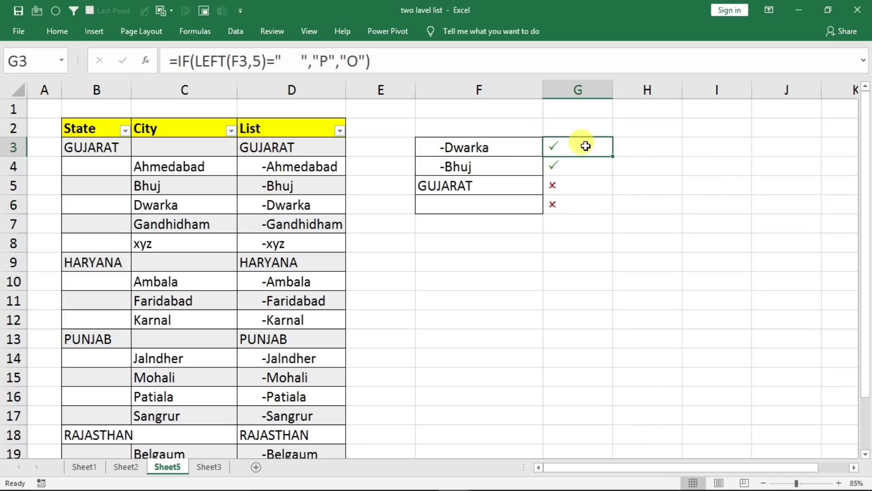
key("shift+Down")
key("shift+Down")
key("shift+Down")
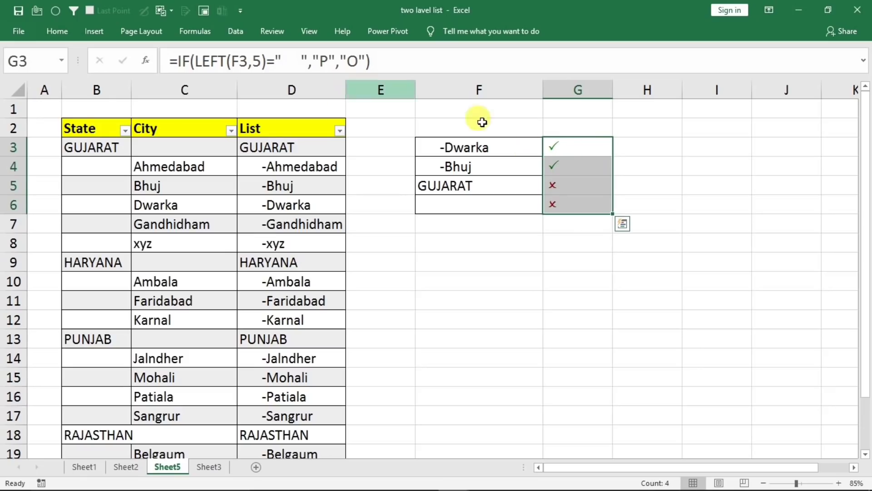
left_click(580, 159)
left_click(572, 142)
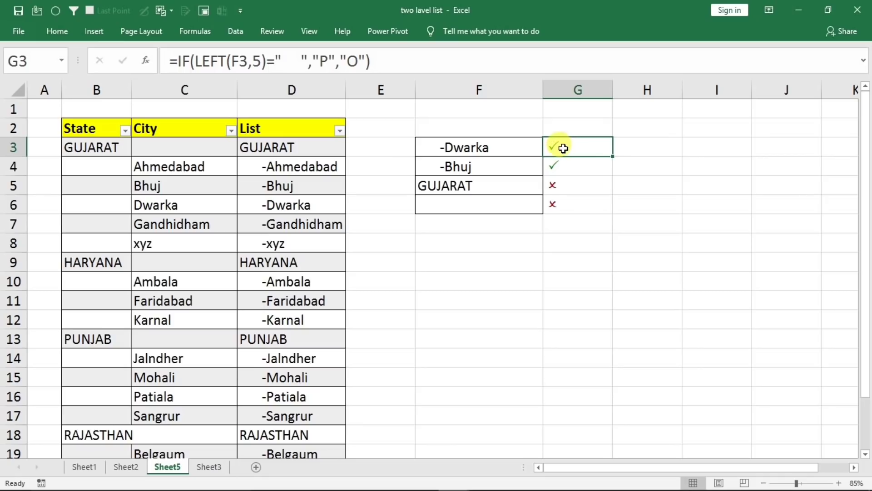
double_click(579, 146)
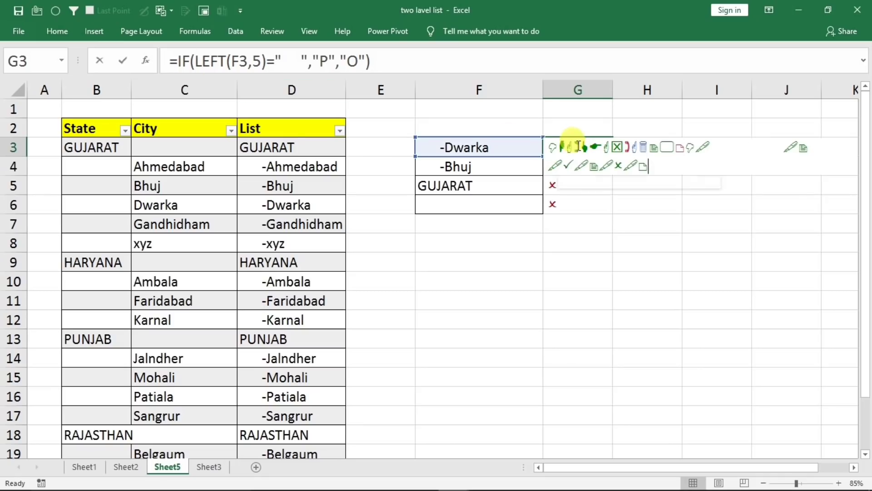
left_click(580, 146)
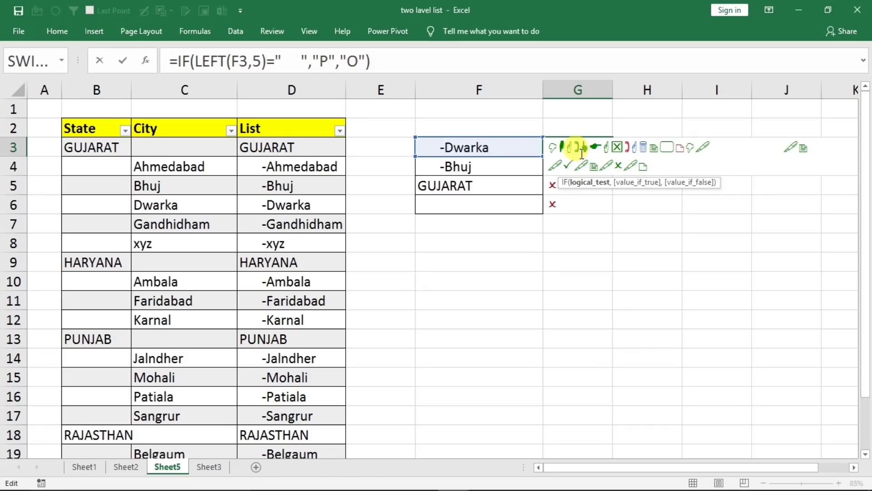
key("Return")
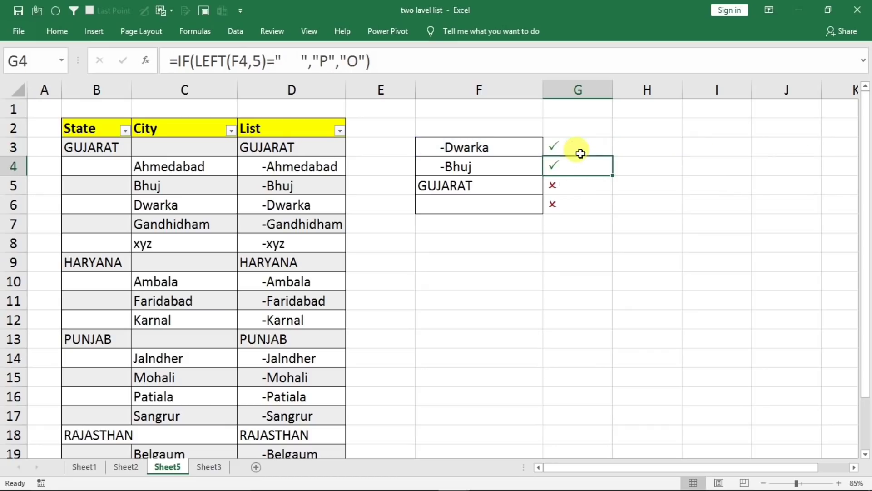
Wrap the existing G3 formula in IF(ISBLANK(F3),"",…) to return empty text for blank cells, and fill it down to G6.
left_click(558, 147)
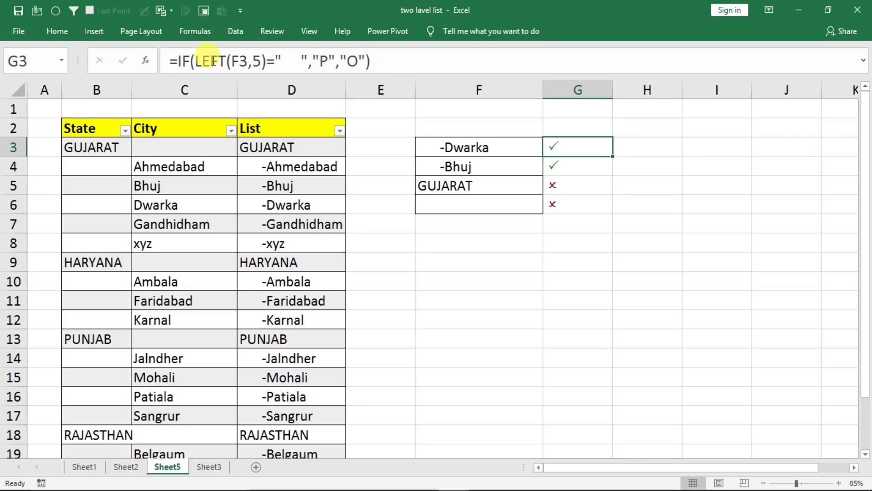
left_click(178, 62)
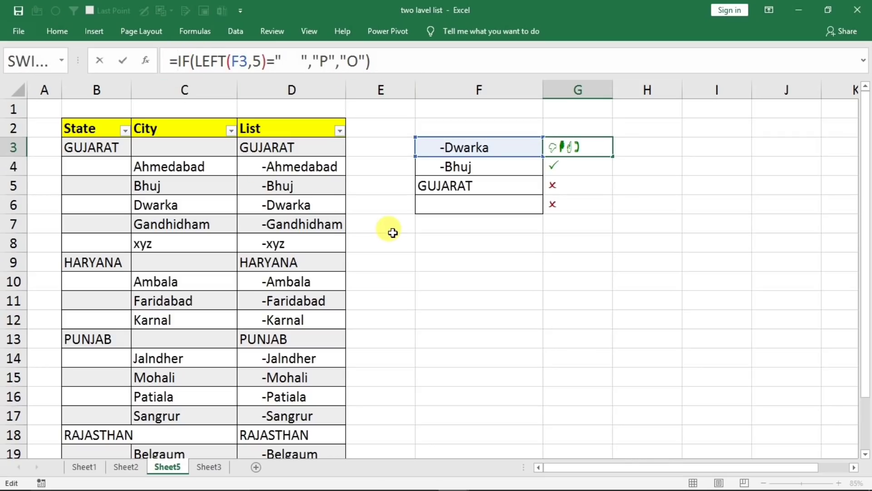
type("if")
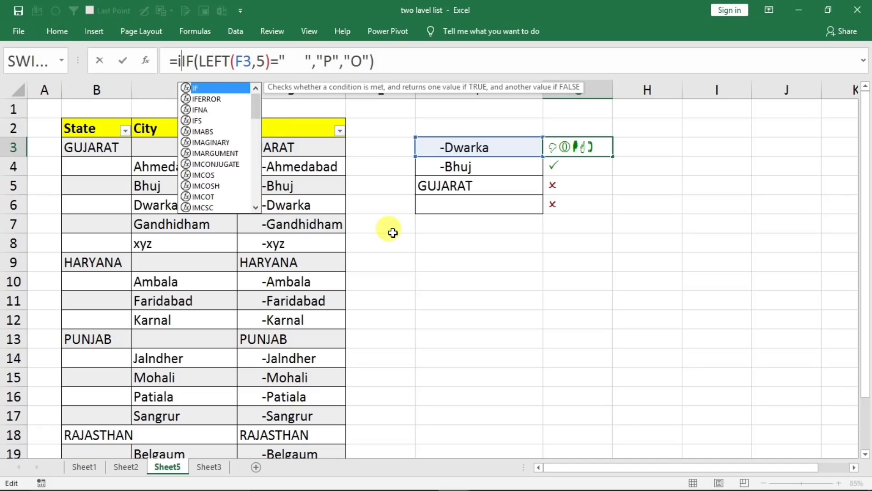
type("(")
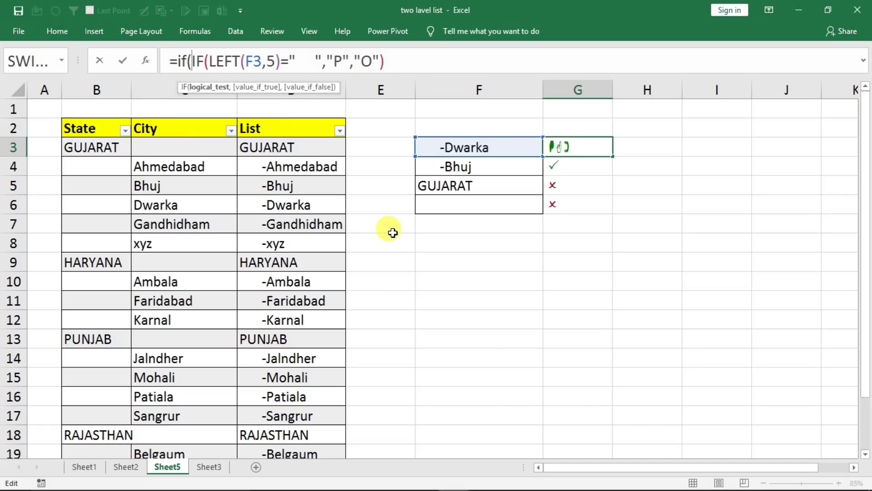
type("isblank")
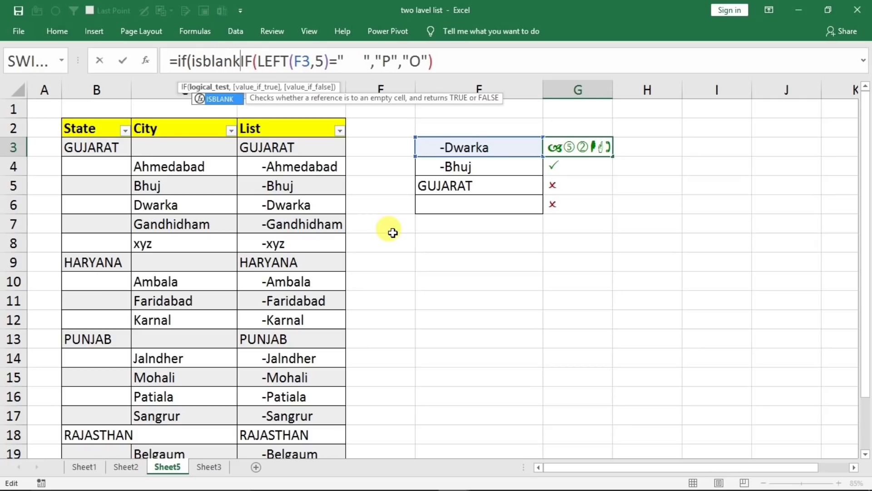
type("(")
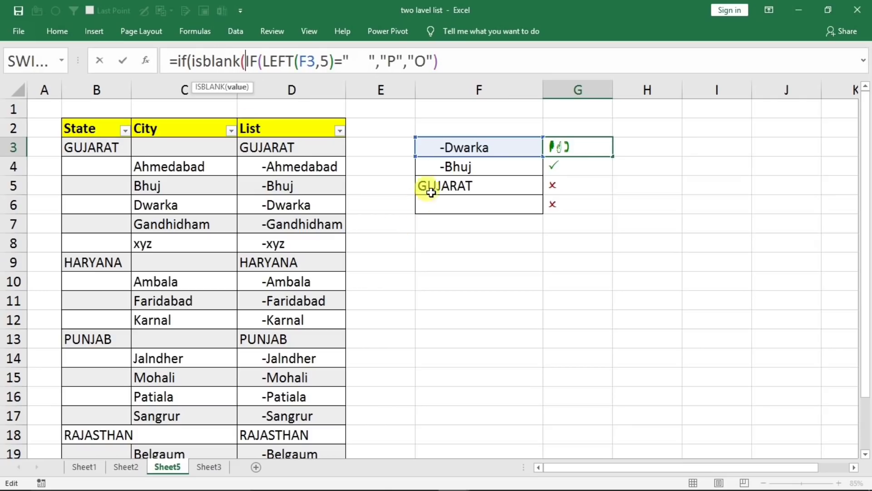
left_click(446, 148)
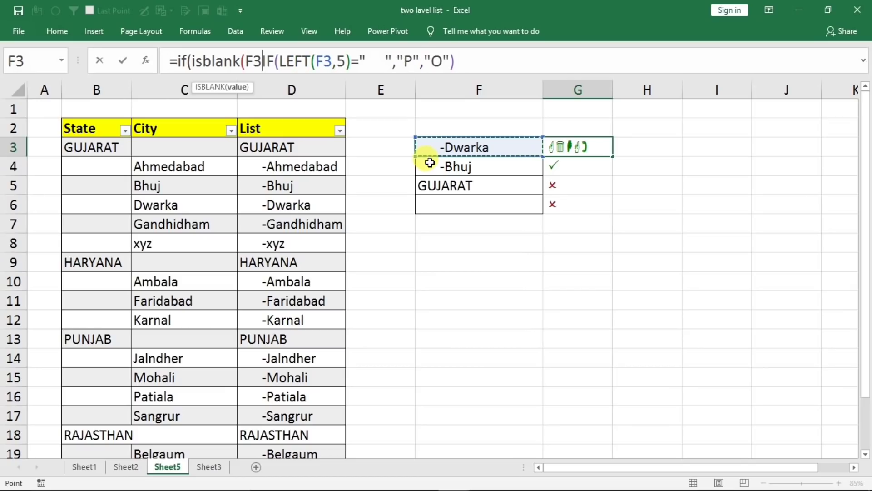
type("),")
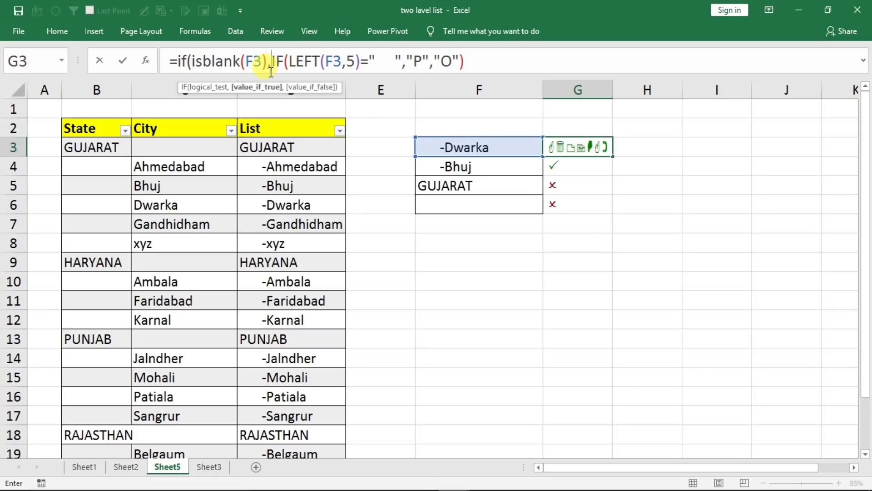
type("\"\"")
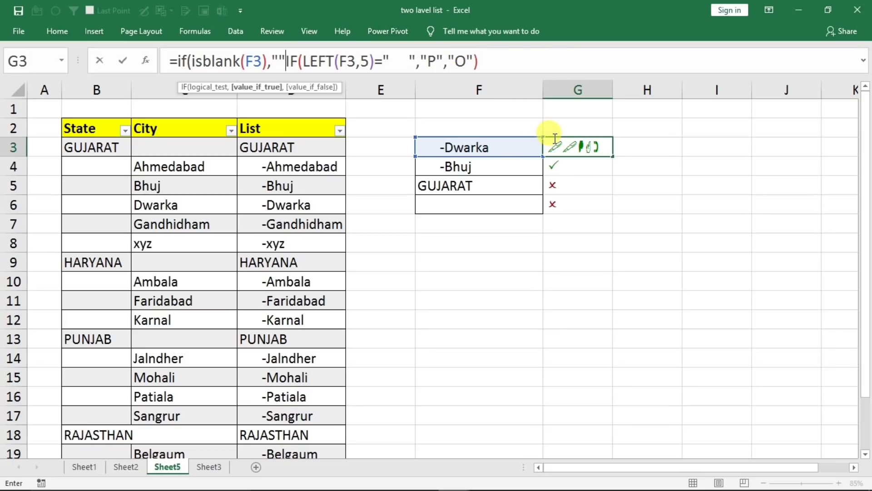
type(",")
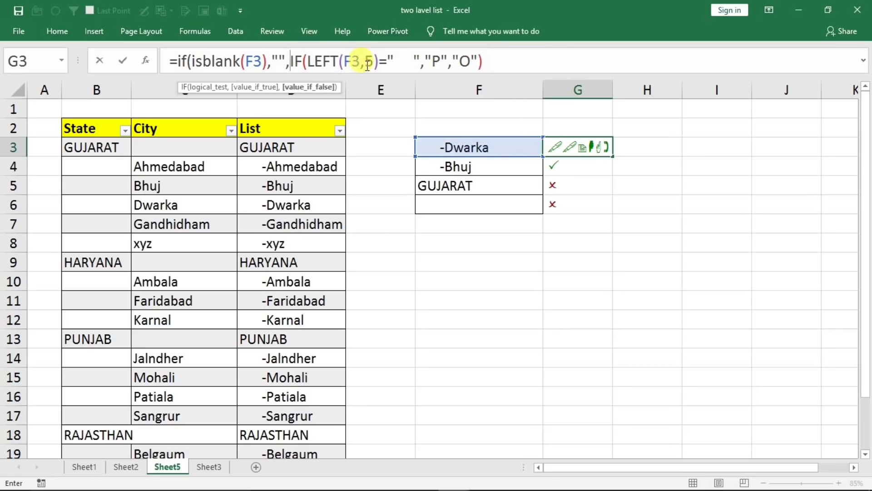
left_click(497, 57)
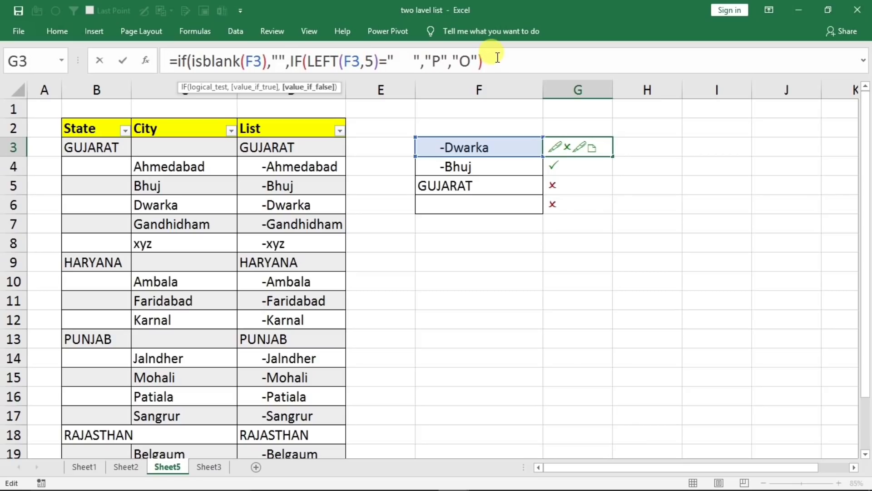
type(")")
key("Return")
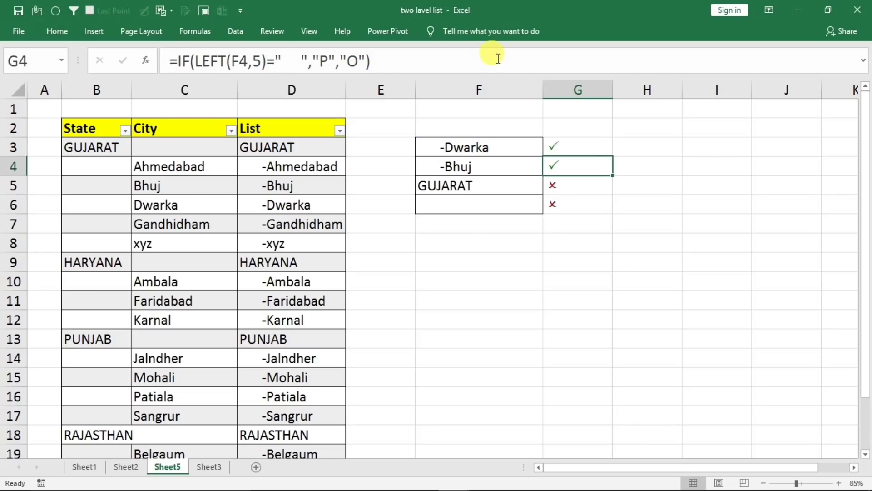
left_click(588, 146)
left_click_drag(615, 157, 608, 204)
Test the marks by clearing F5 and choosing -Bhuj from its drop-down list.
left_click(477, 183)
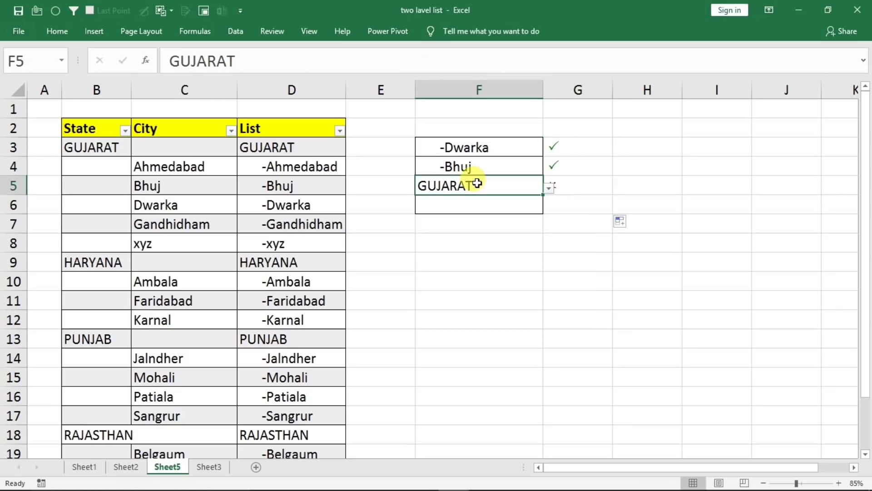
key("Delete")
left_click(562, 284)
left_click(491, 180)
left_click(548, 187)
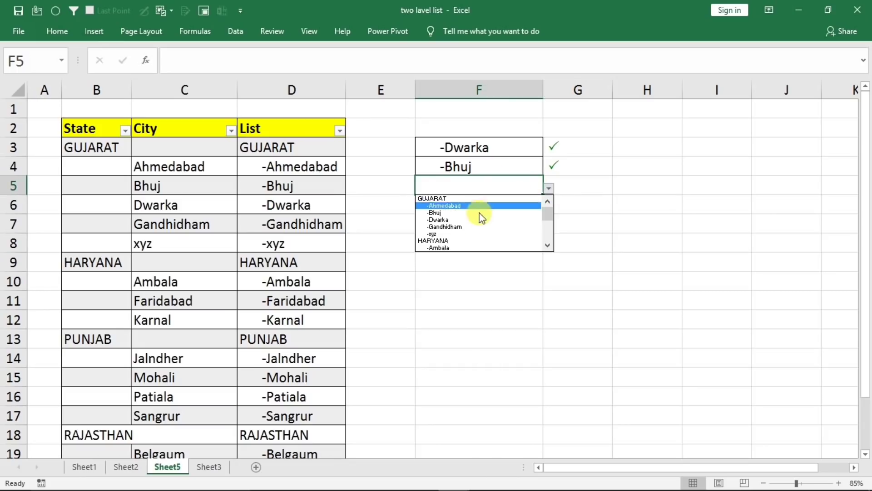
left_click(472, 214)
left_click(502, 216)
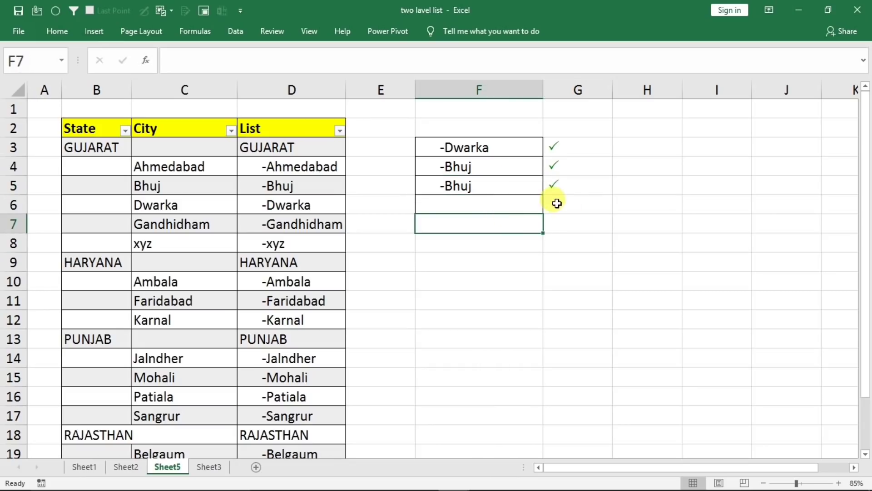
Choose the state HARYANA in F5 from its drop-down list.
left_click(518, 187)
left_click(549, 188)
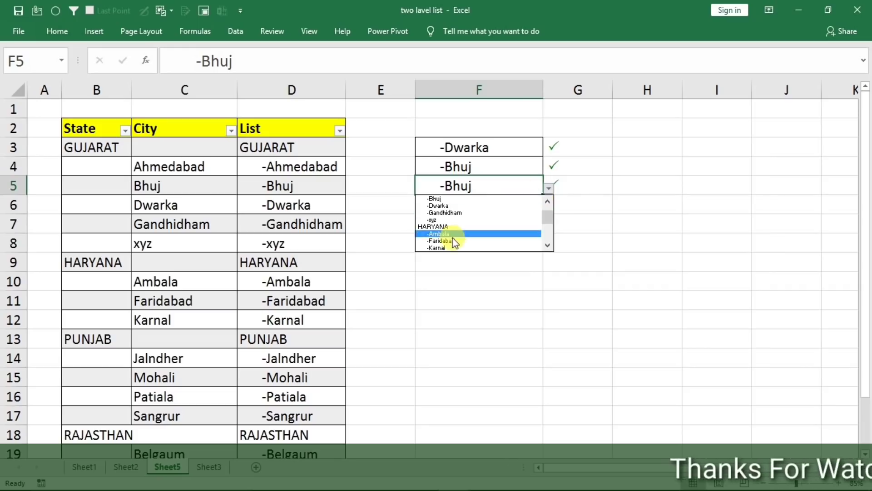
left_click(445, 227)
key("Return")
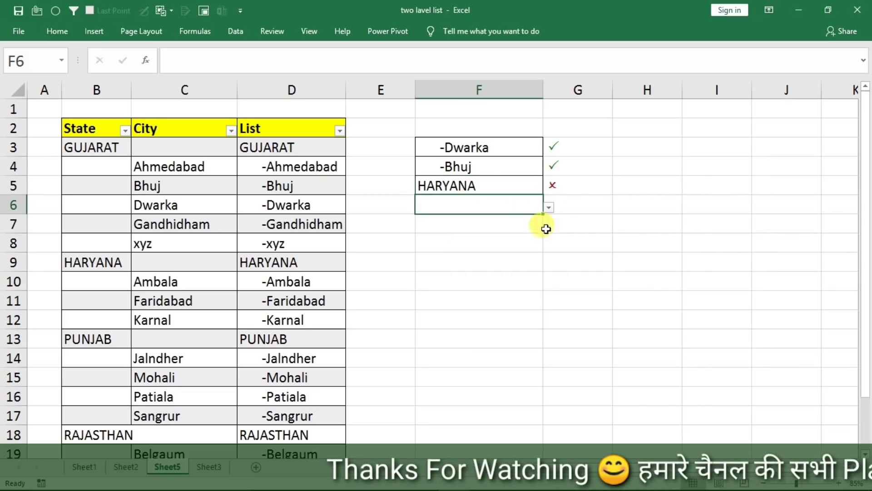
left_click(647, 147)
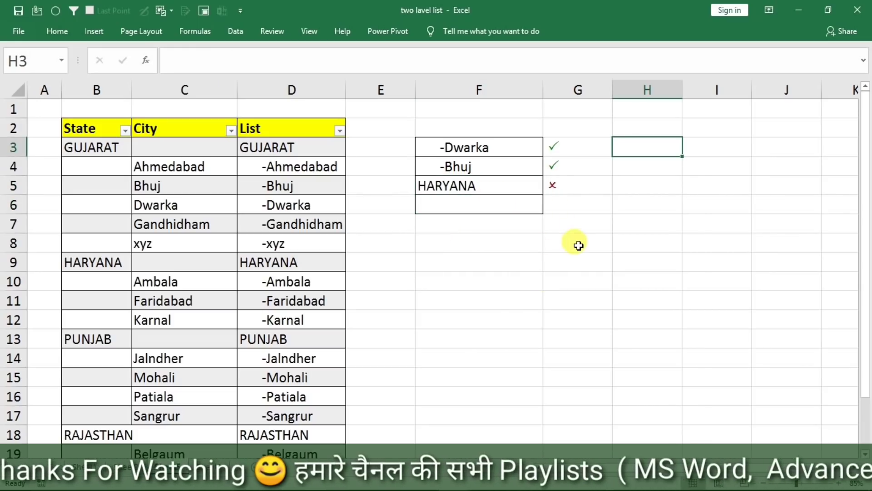